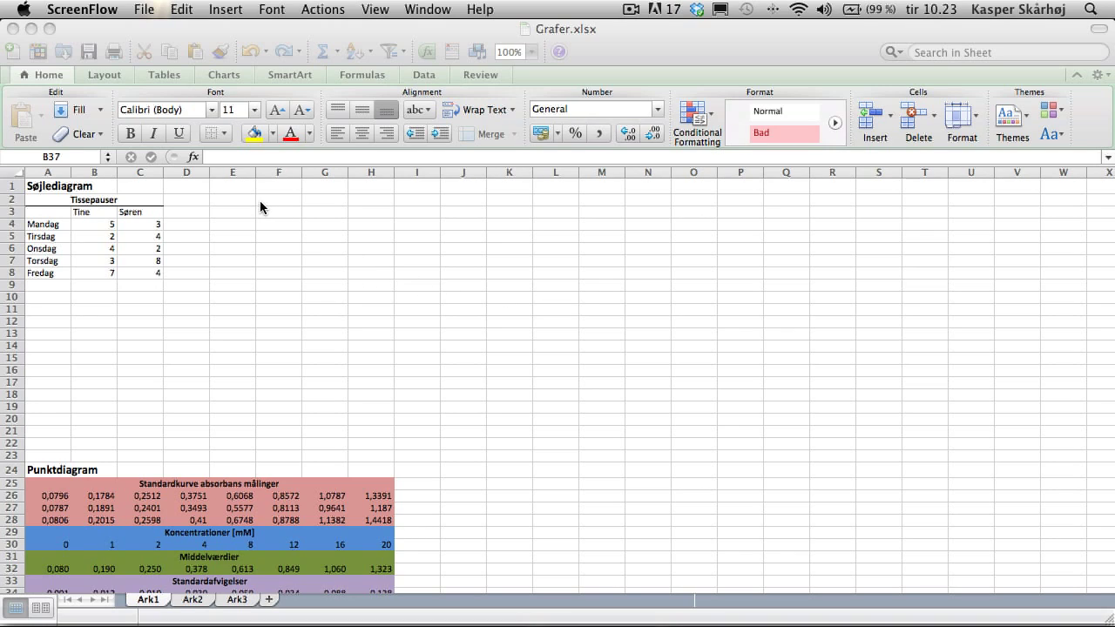
- Insert an empty Clustered Column chart from the Charts tab's Column gallery
left_click(223, 79)
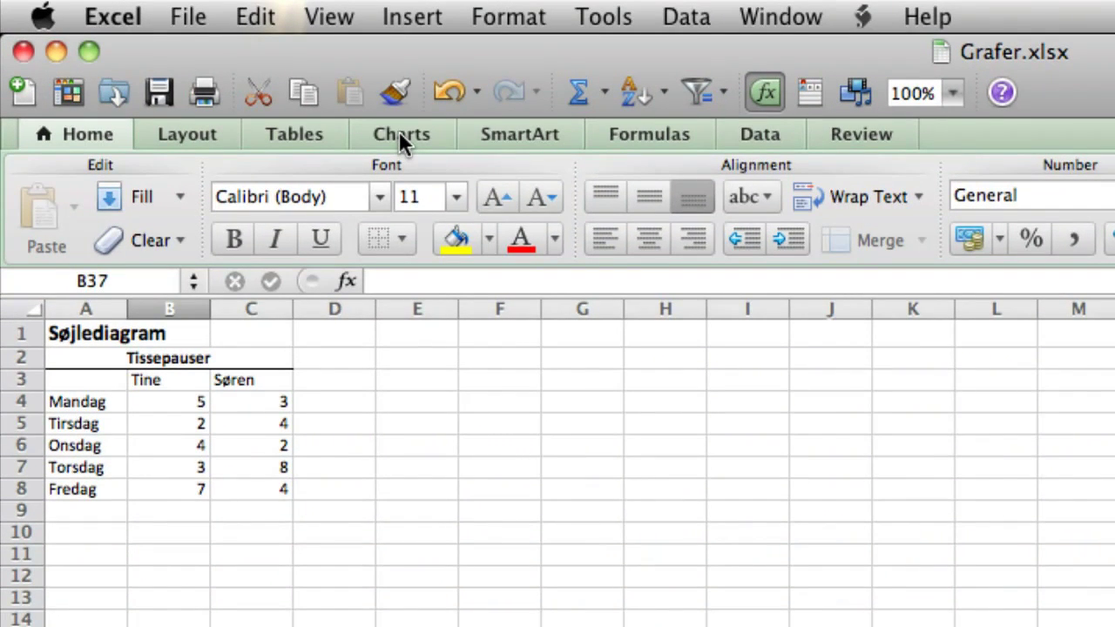
left_click(399, 133)
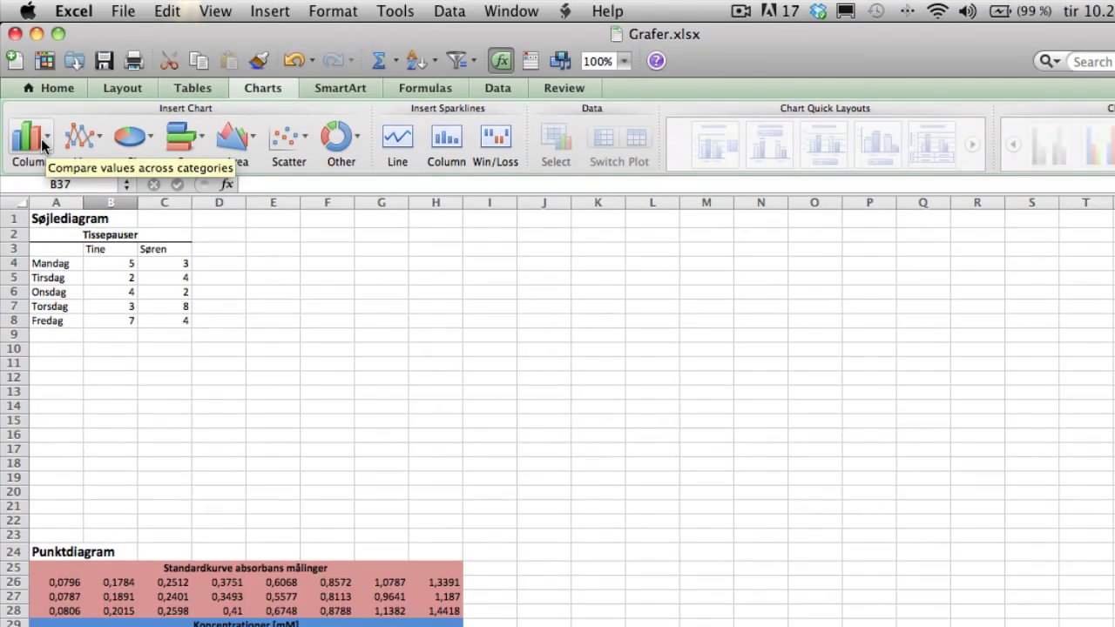
left_click(41, 141)
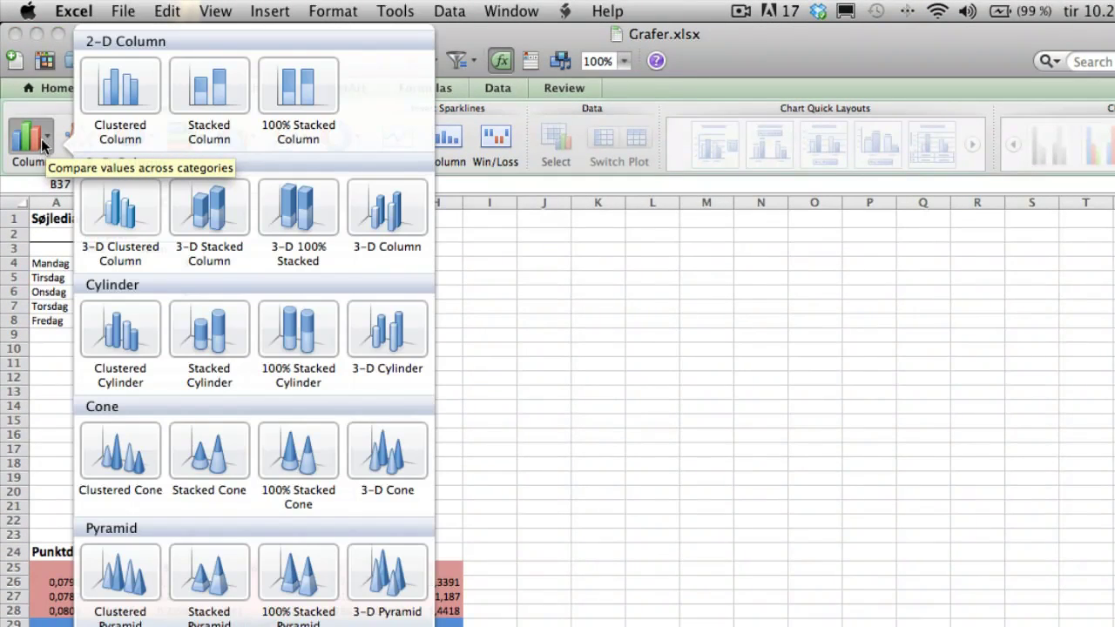
left_click(111, 79)
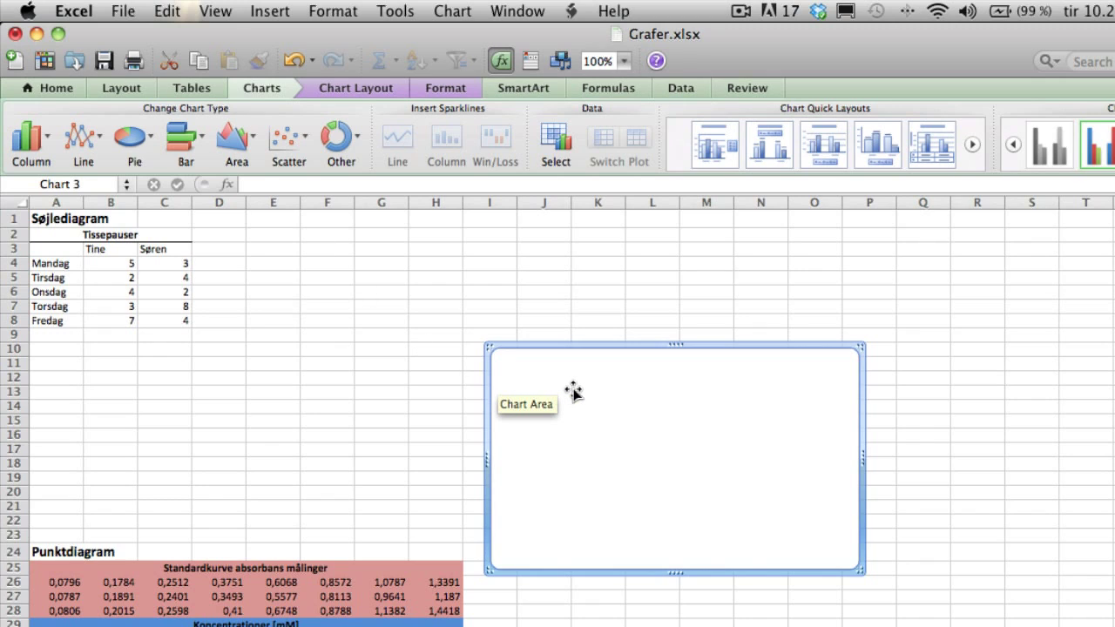
- Move the empty chart beside the weekday table and enlarge it to about 17.6 × 10.5 cm
left_click_drag(579, 392, 321, 286)
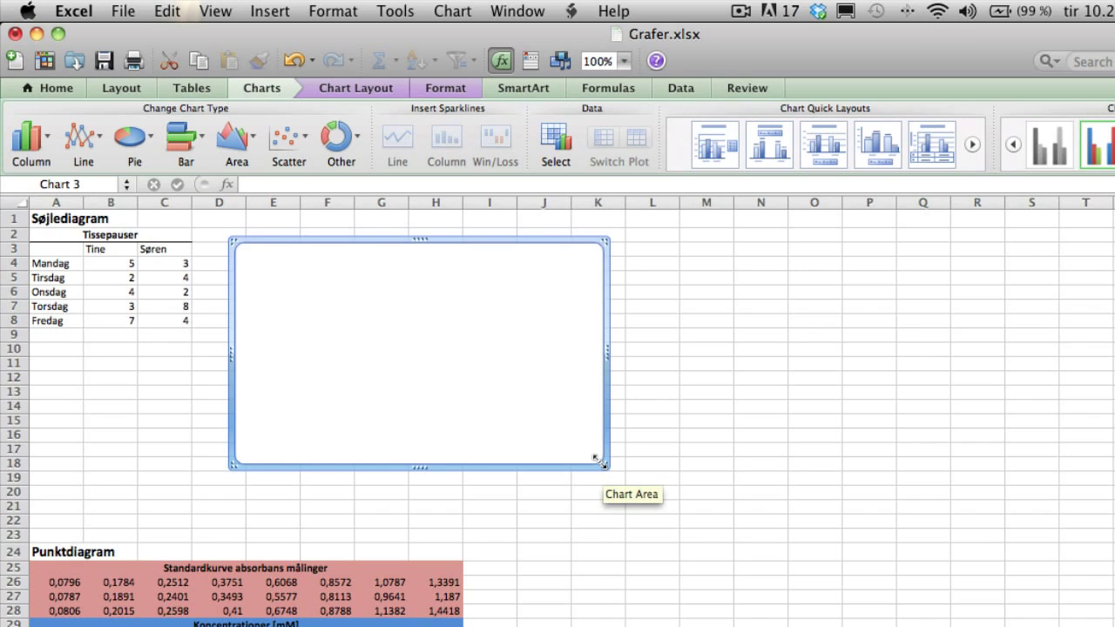
mouse_move(604, 467)
left_mouse_down()
mouse_move(744, 548)
mouse_move(793, 547)
left_mouse_up()
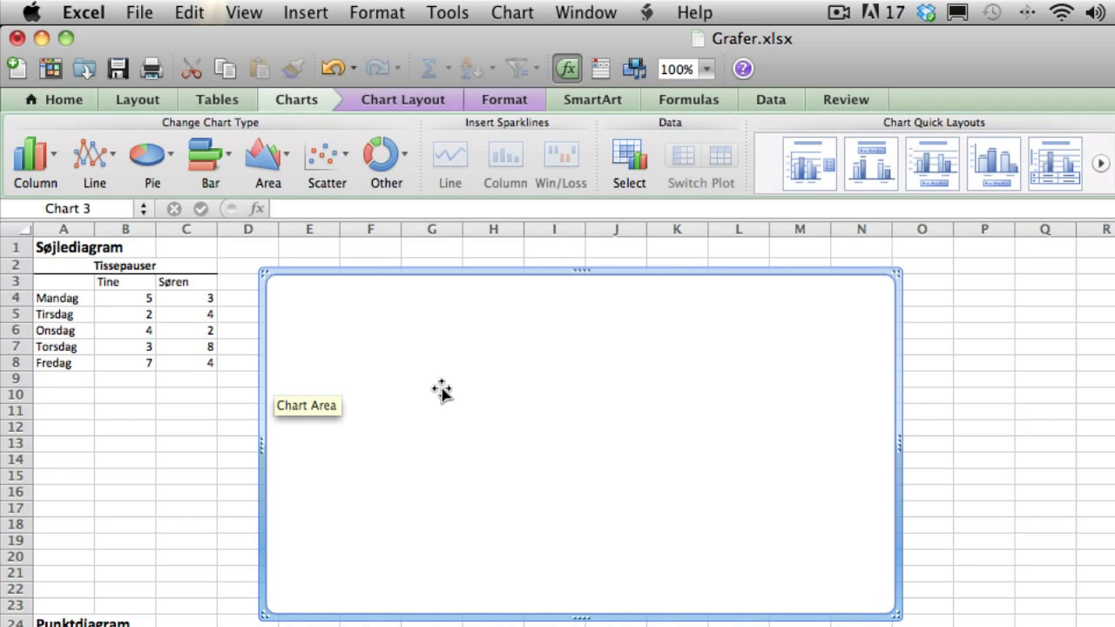
- Open Select Data for the chart and drag the Select Data Source dialog aside
right_click(441, 392)
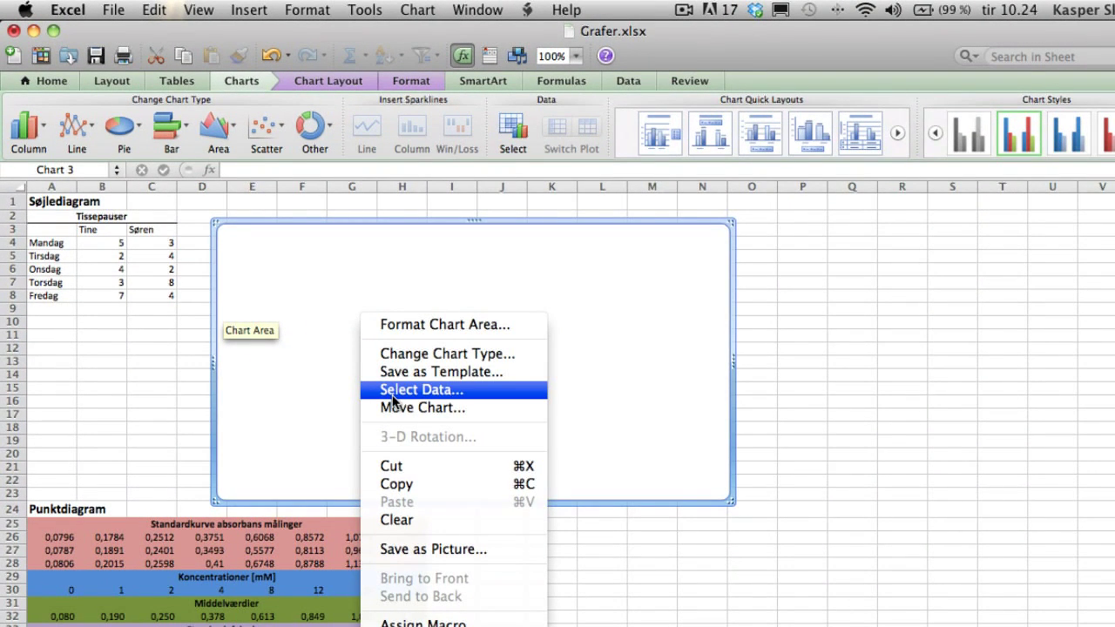
left_click(394, 392)
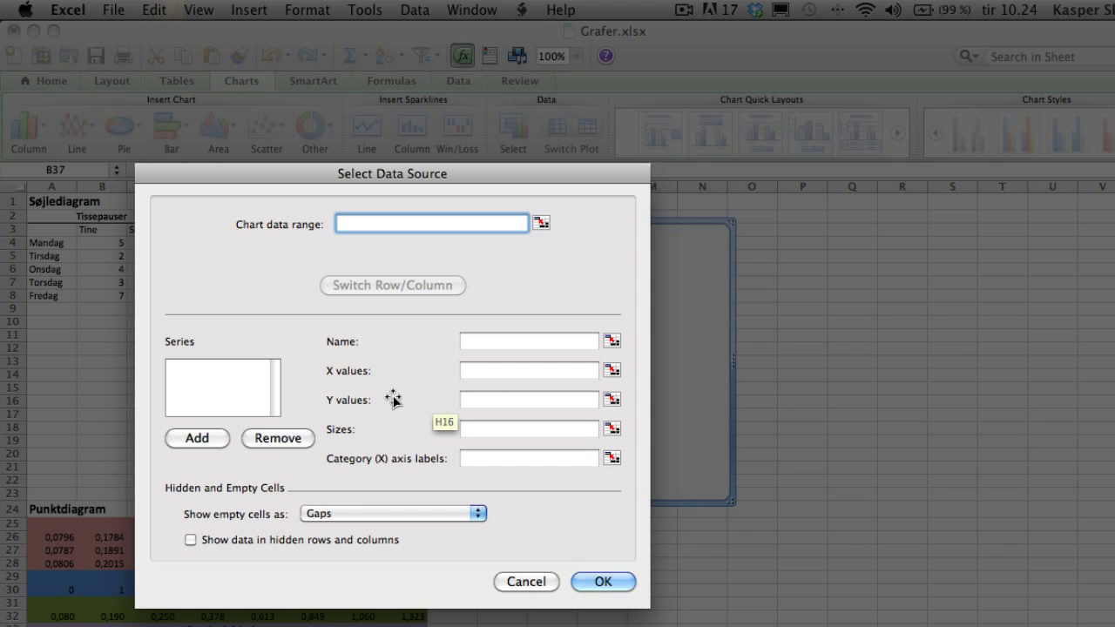
left_click_drag(367, 183, 816, 127)
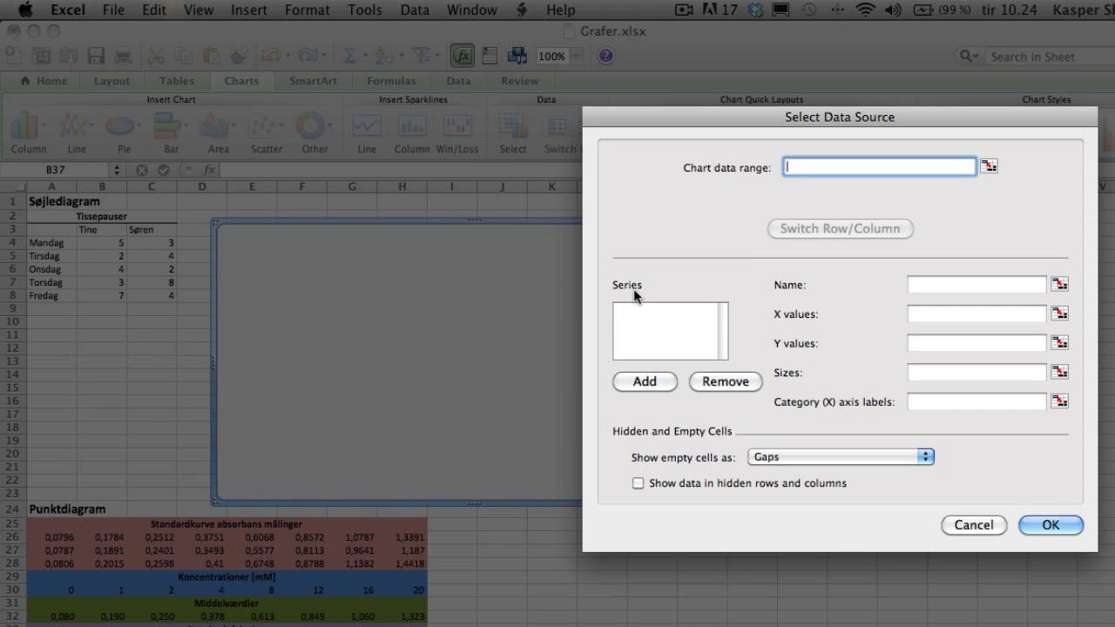
- Add a new series whose name comes from cell B3, 'Tine'
left_click(651, 386)
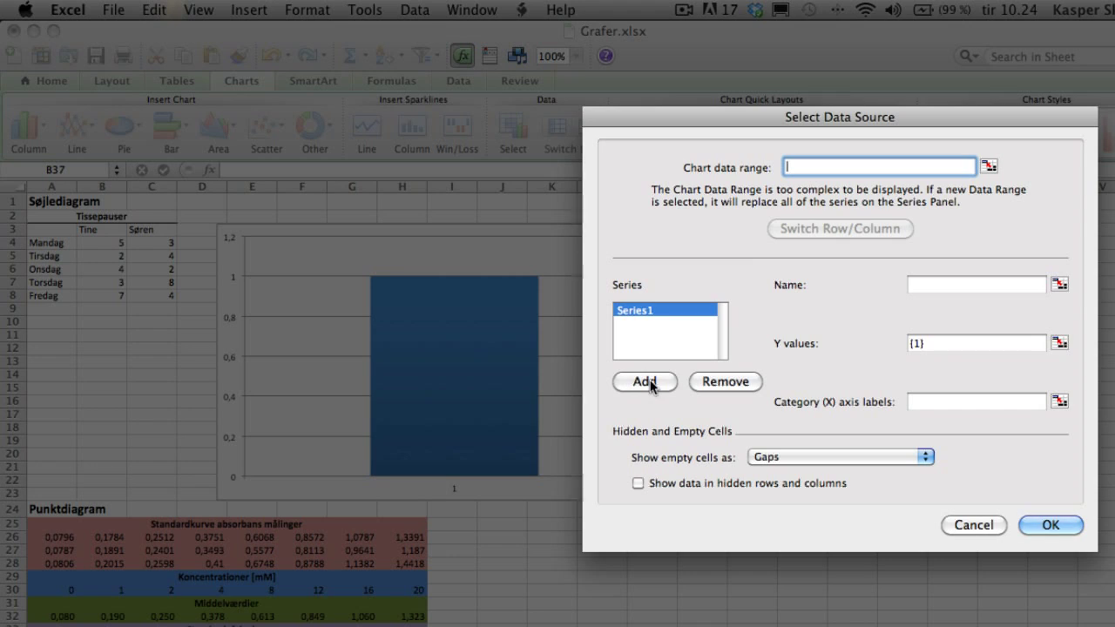
left_click(1058, 286)
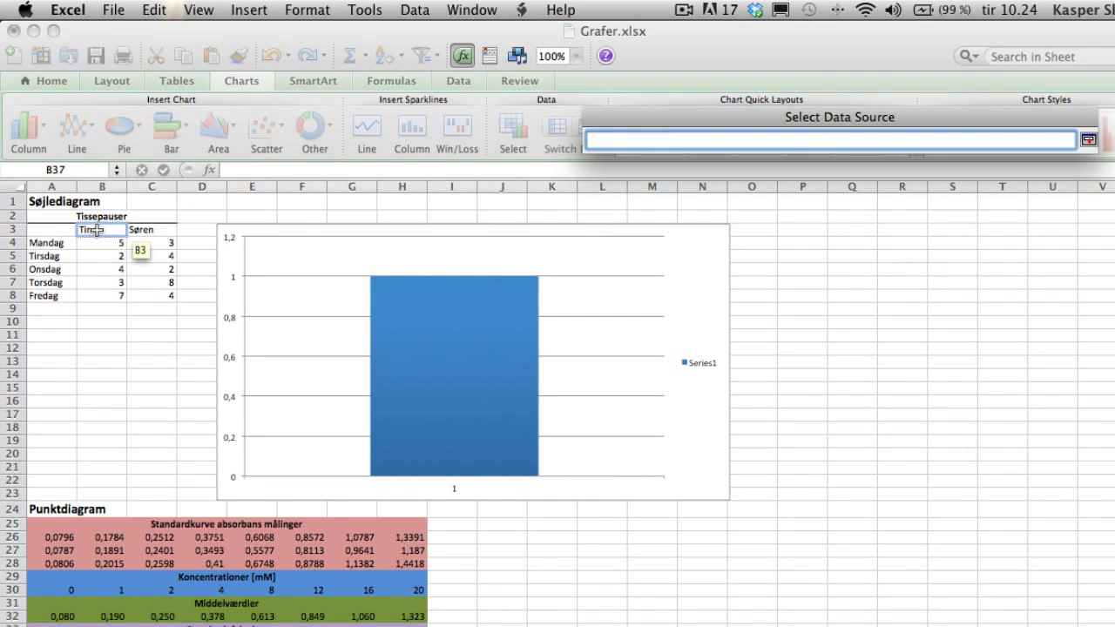
left_click(96, 230)
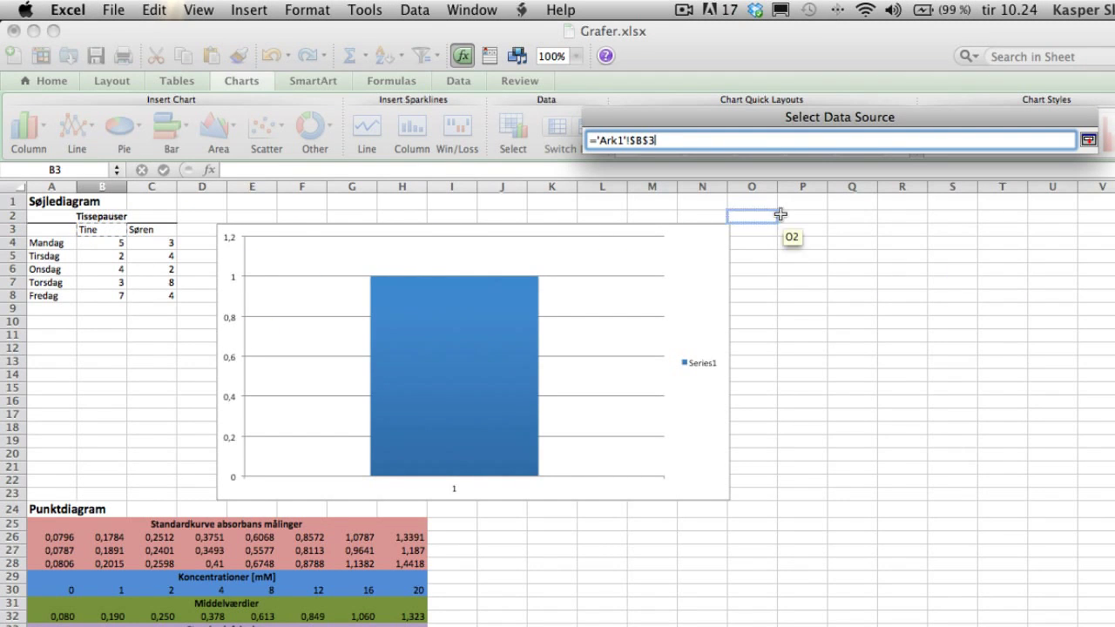
left_click(1088, 141)
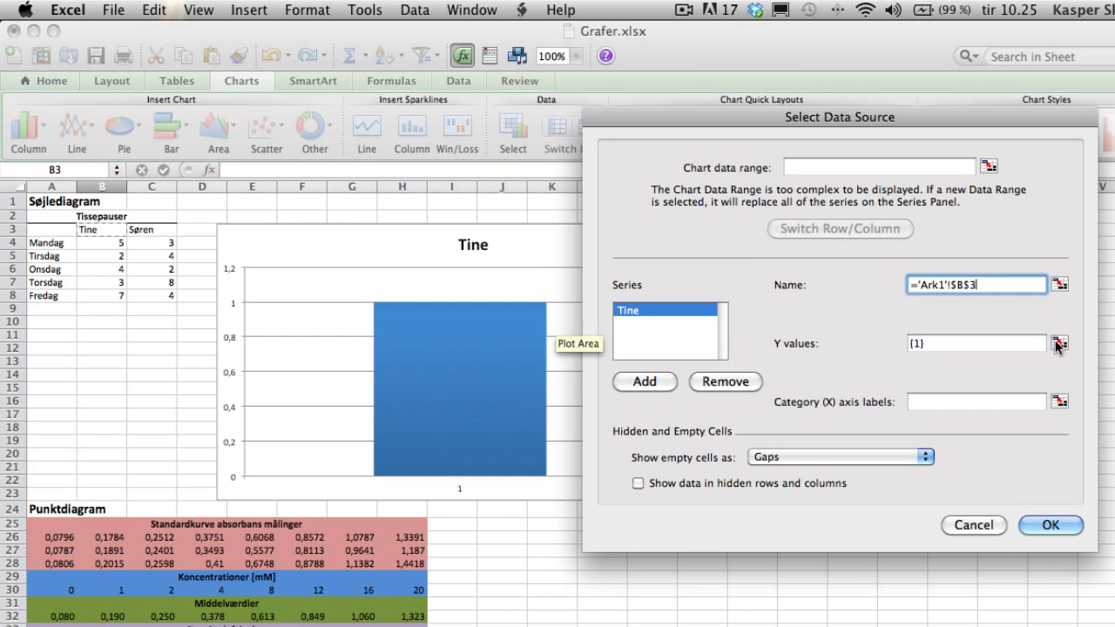
- Set the Tine series' Y values to B4:B8 (5, 2, 4, 3, 7)
left_click(1058, 344)
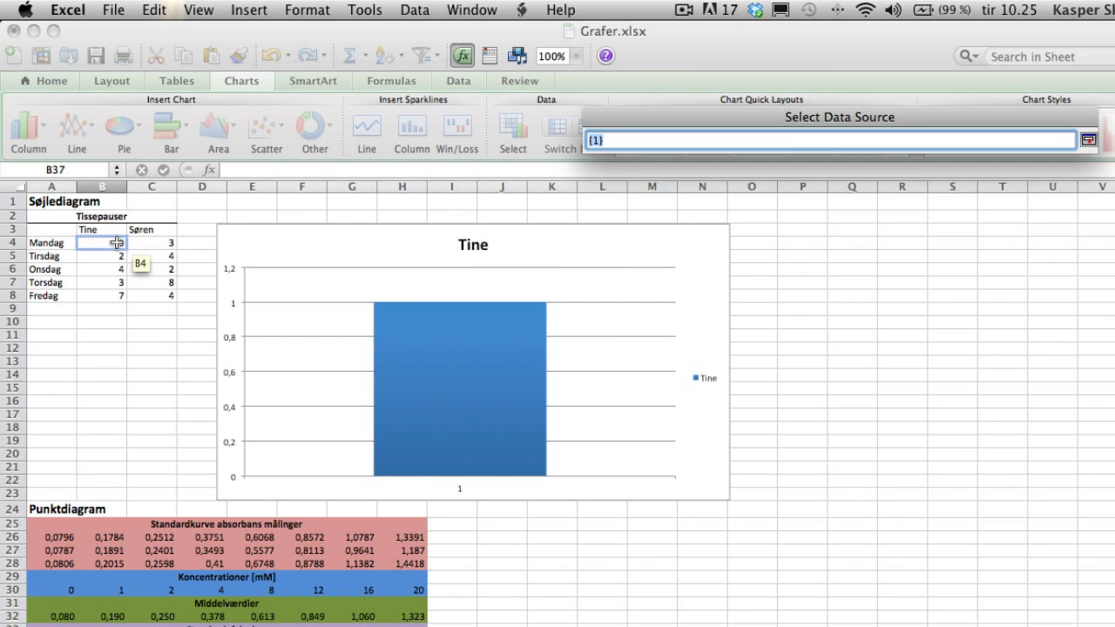
left_click_drag(116, 243, 125, 294)
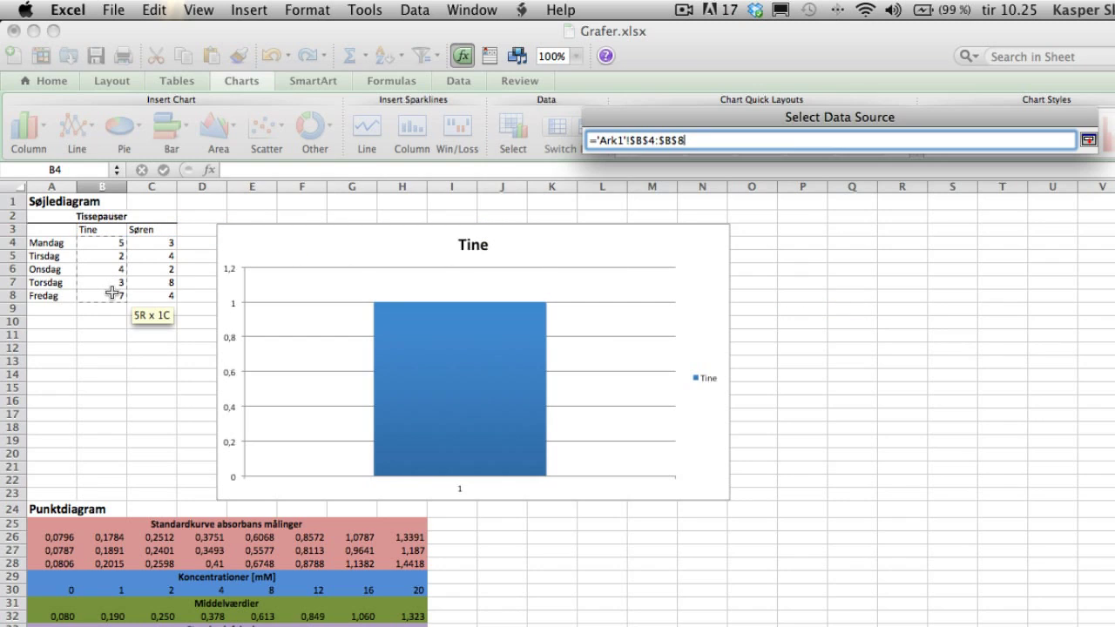
left_click(1089, 141)
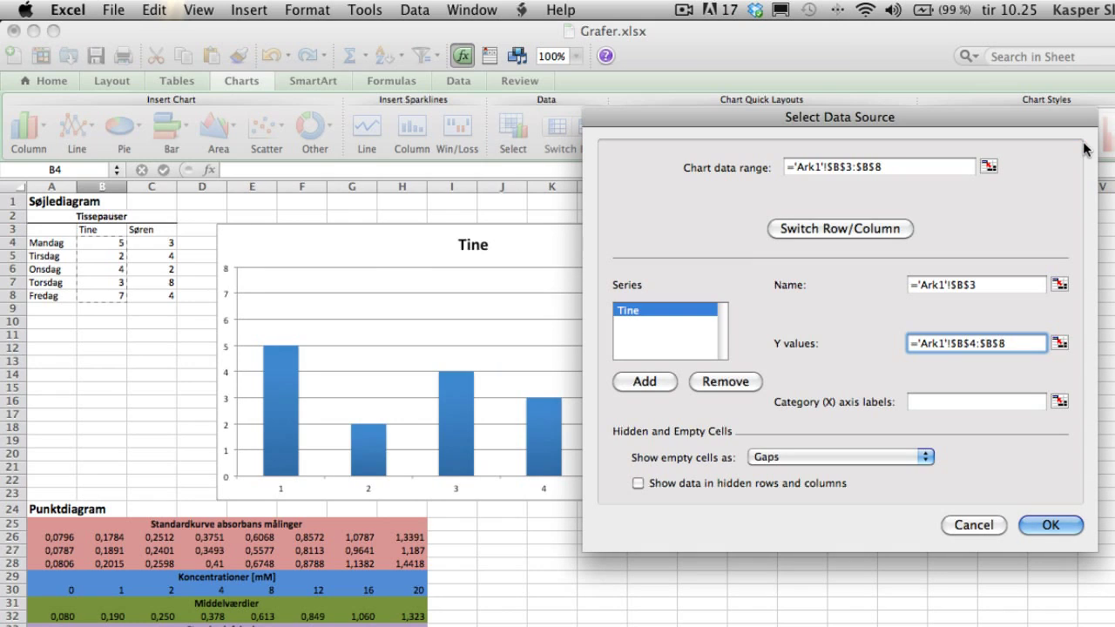
- Use the weekday names in A4:A8 as category axis labels, then move the dialog aside
left_click(1061, 402)
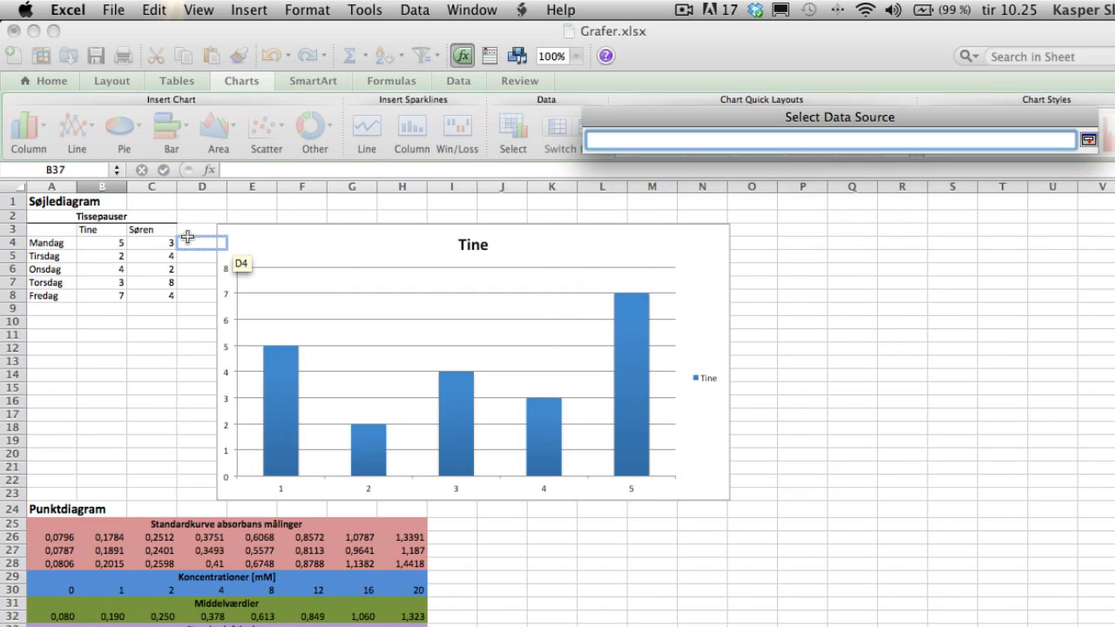
left_click_drag(55, 249, 54, 296)
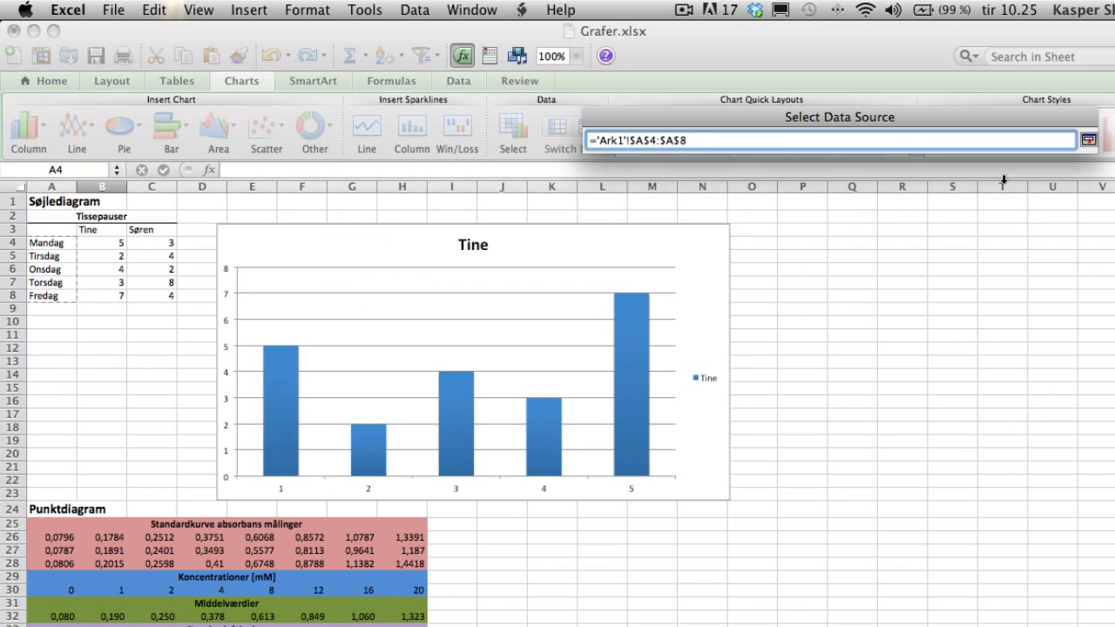
left_click(1090, 142)
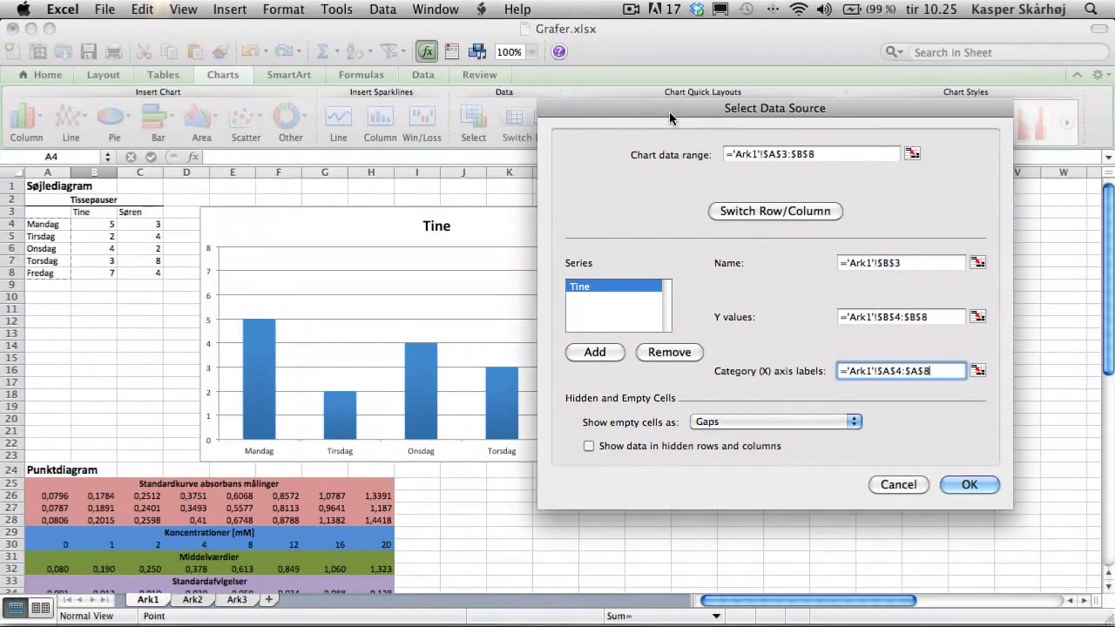
left_click_drag(691, 129, 816, 80)
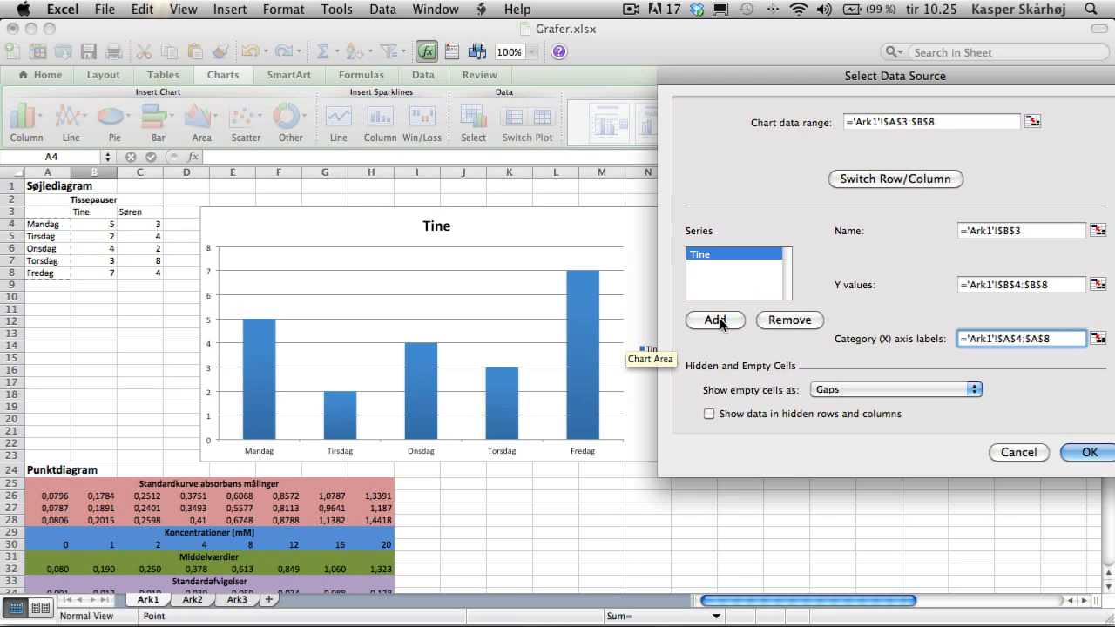
- Add a second series named from cell C3, 'Søren'
left_click(716, 320)
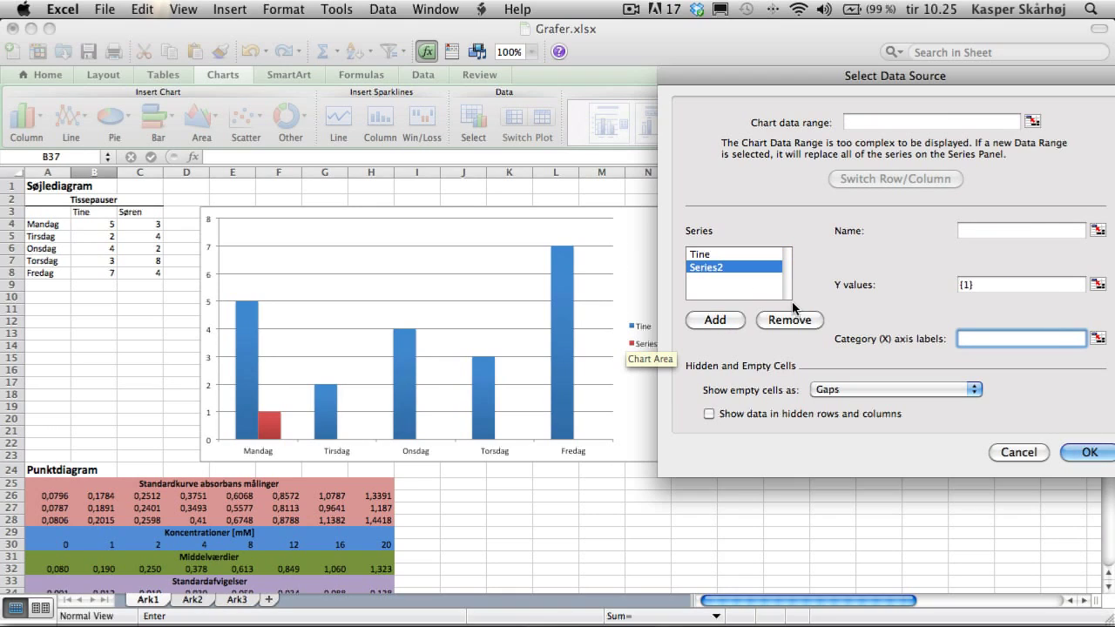
left_click(1098, 232)
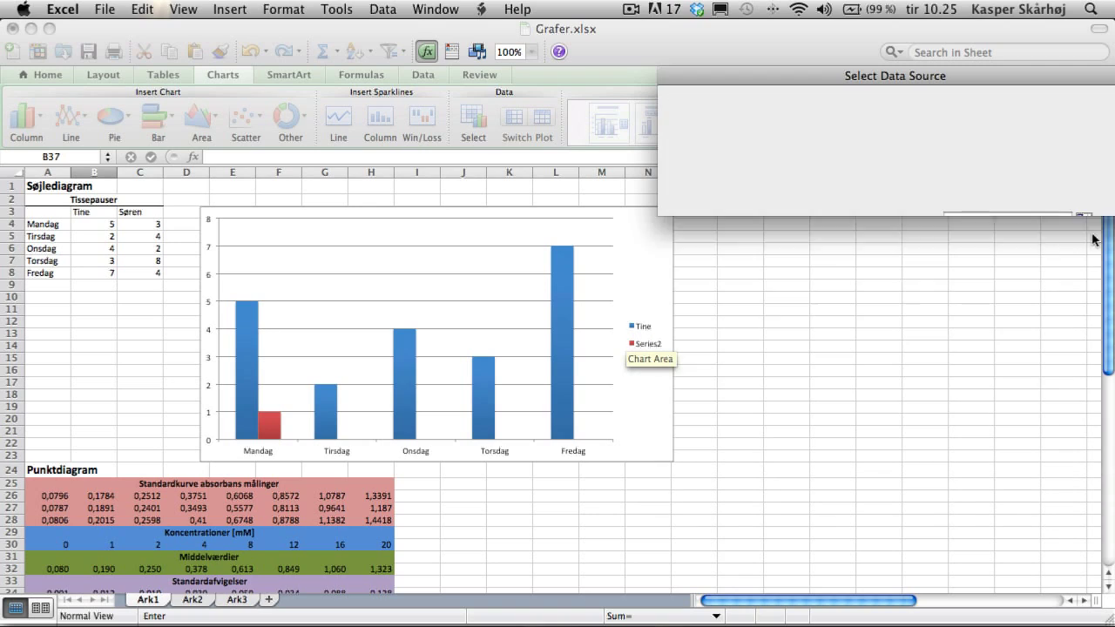
left_click(145, 214)
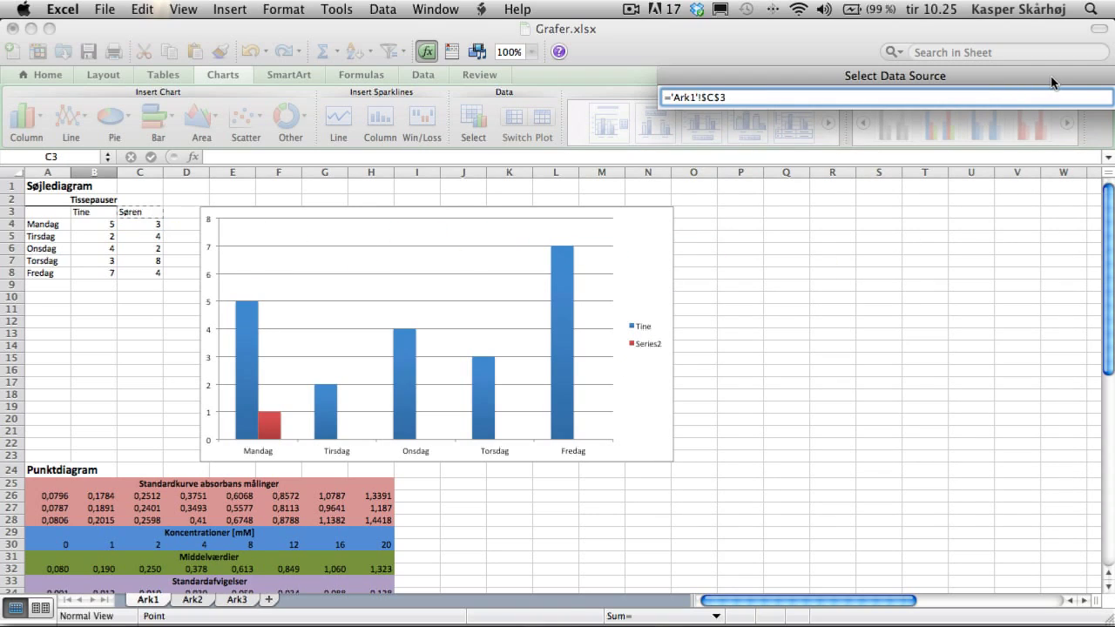
left_click_drag(1052, 78, 988, 74)
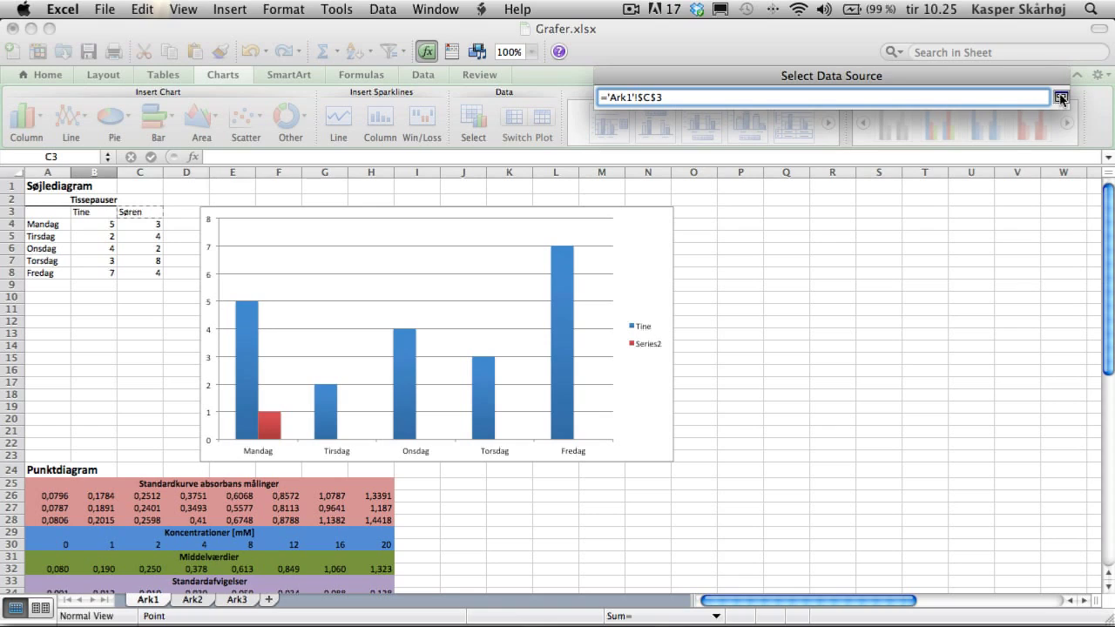
left_click(1061, 98)
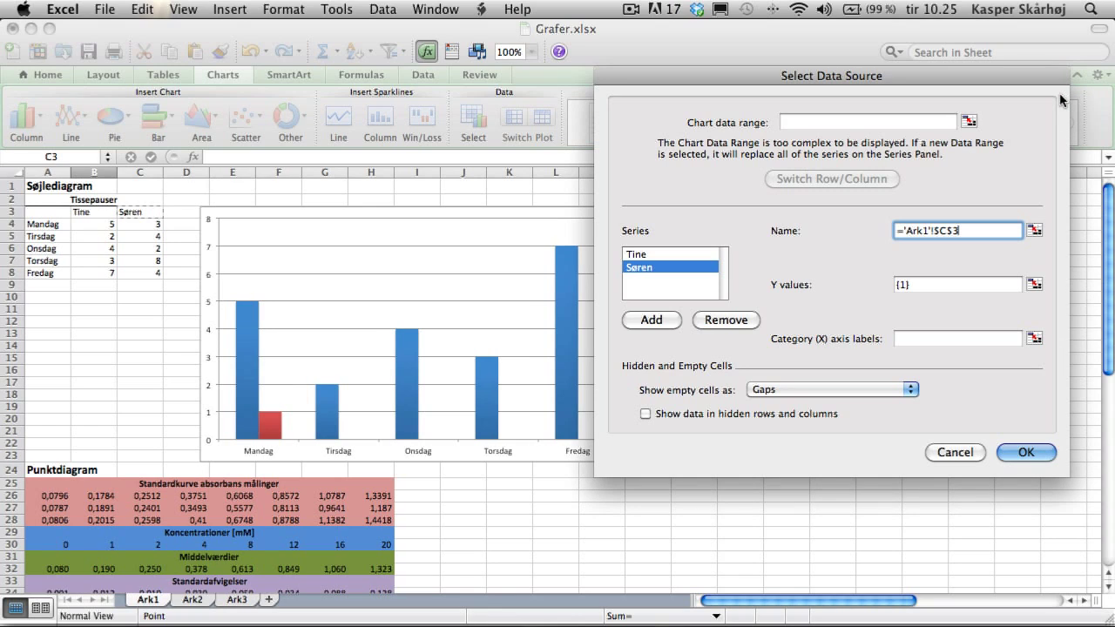
- Set Søren's Y values to C4:C8 (3, 4, 2, 8, 4)
left_click(1034, 284)
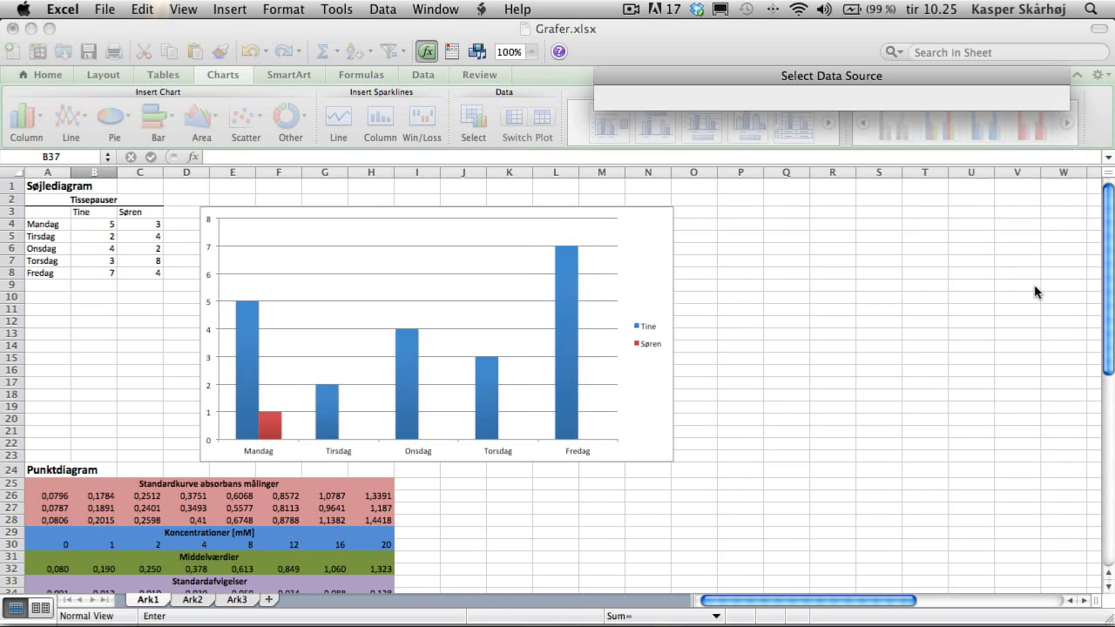
left_click(153, 224)
left_click_drag(153, 223, 155, 272)
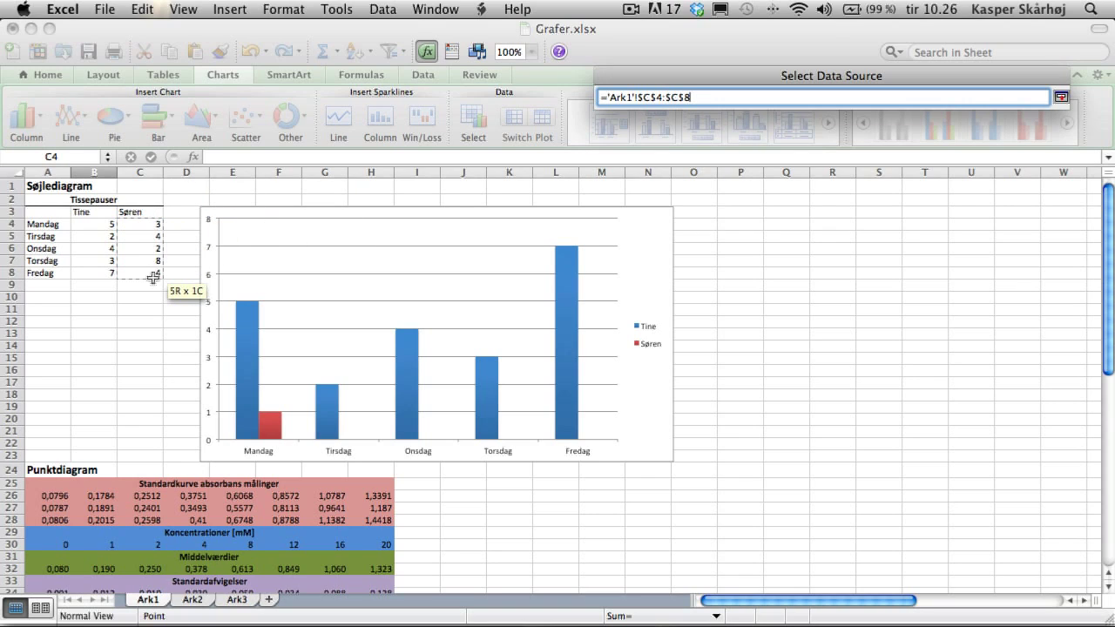
left_click(1061, 98)
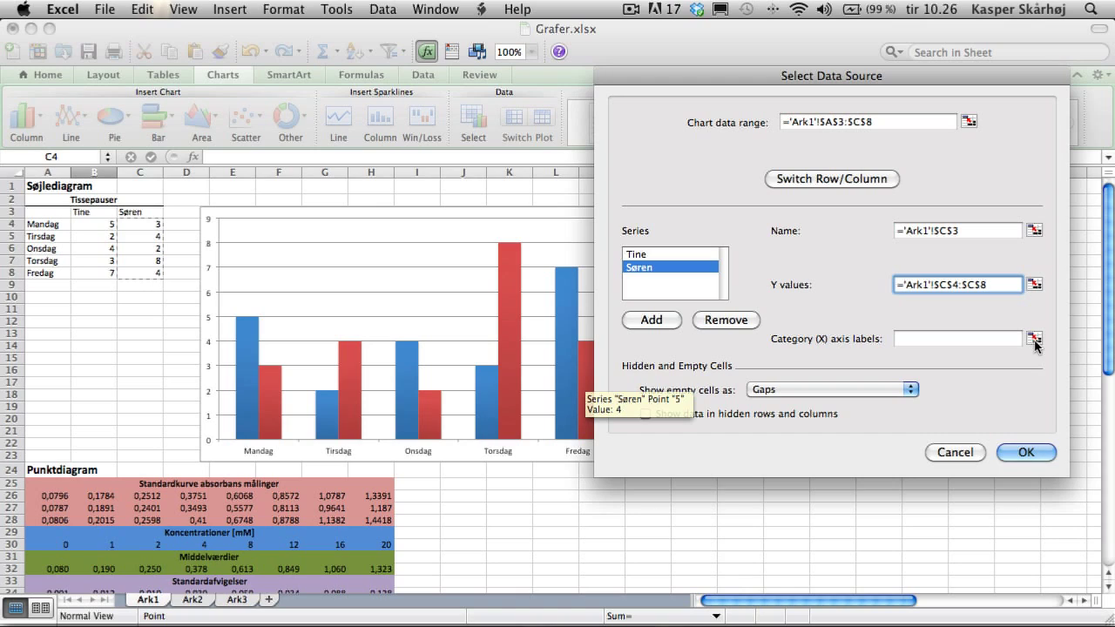
- Set the category axis labels to the weekday names in A4:A8 and confirm with OK
left_click(1034, 338)
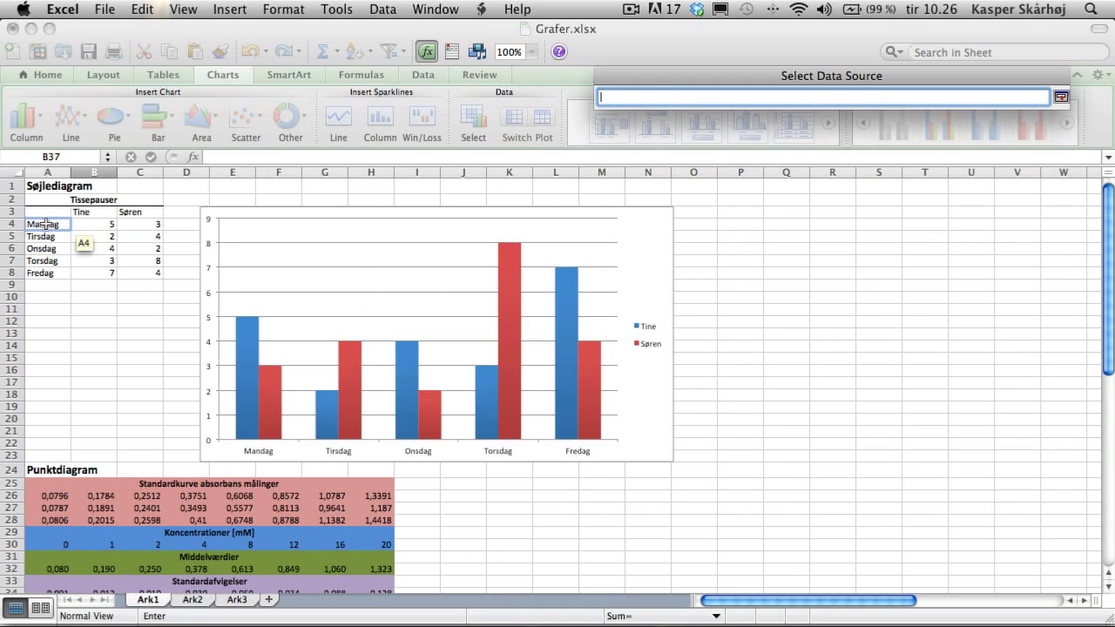
left_click_drag(43, 224, 43, 273)
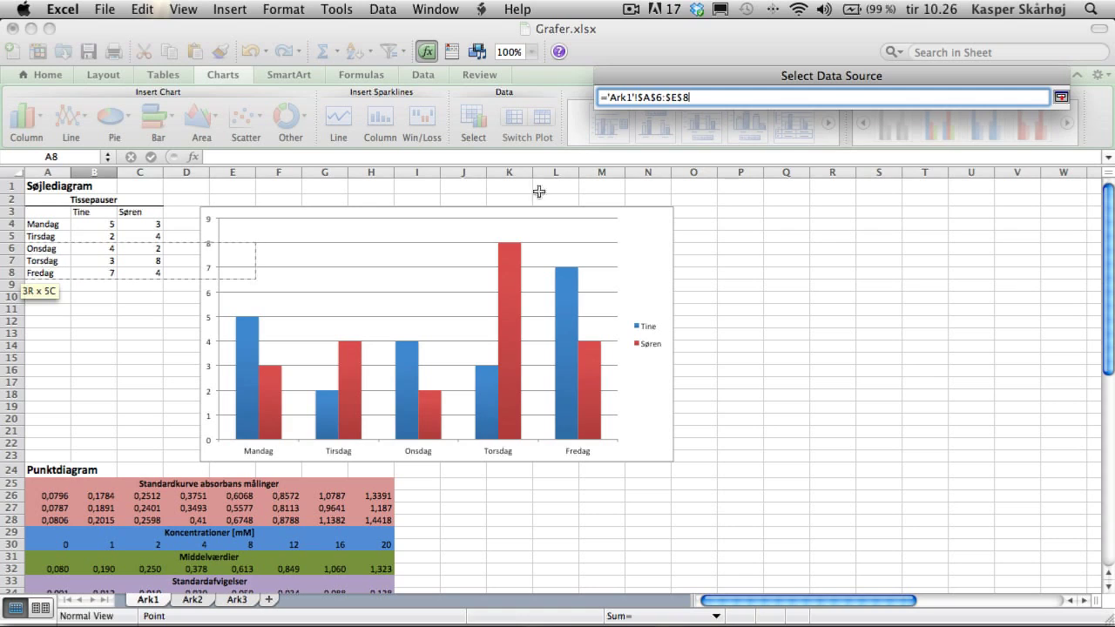
left_click_drag(539, 192, 1054, 100)
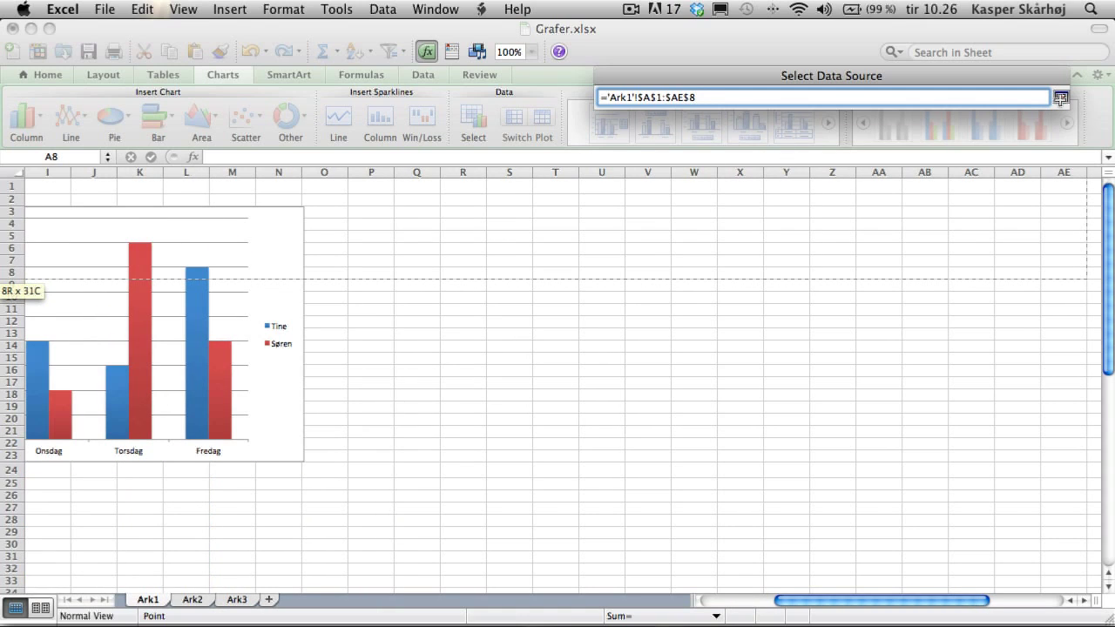
mouse_move(1061, 98)
left_mouse_down()
mouse_move(53, 333)
mouse_move(45, 229)
mouse_move(54, 270)
left_mouse_up()
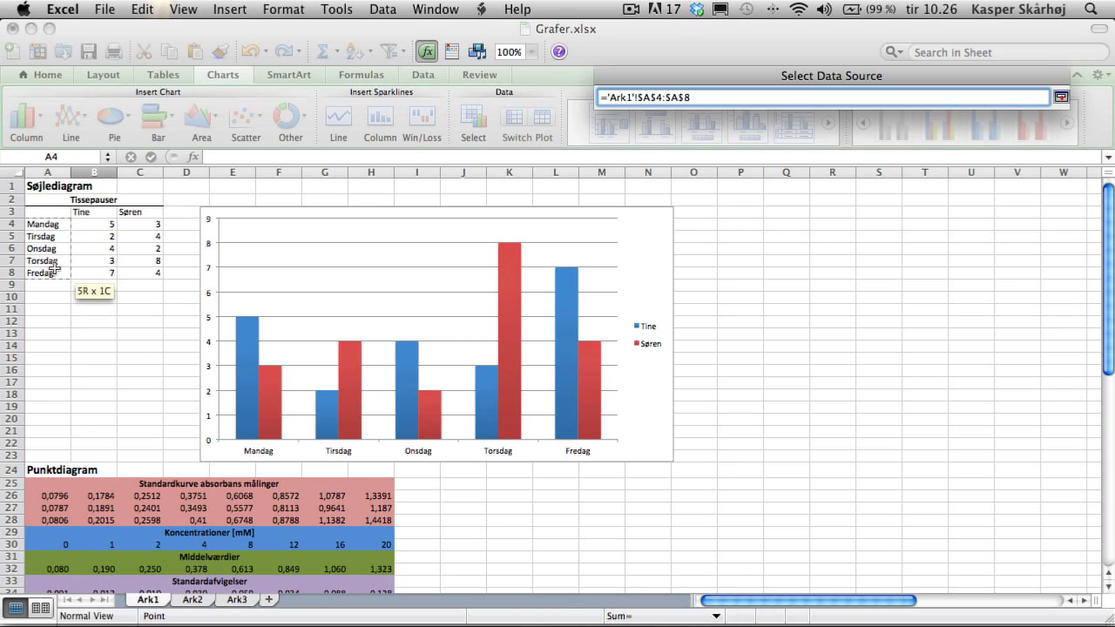
left_click(1063, 99)
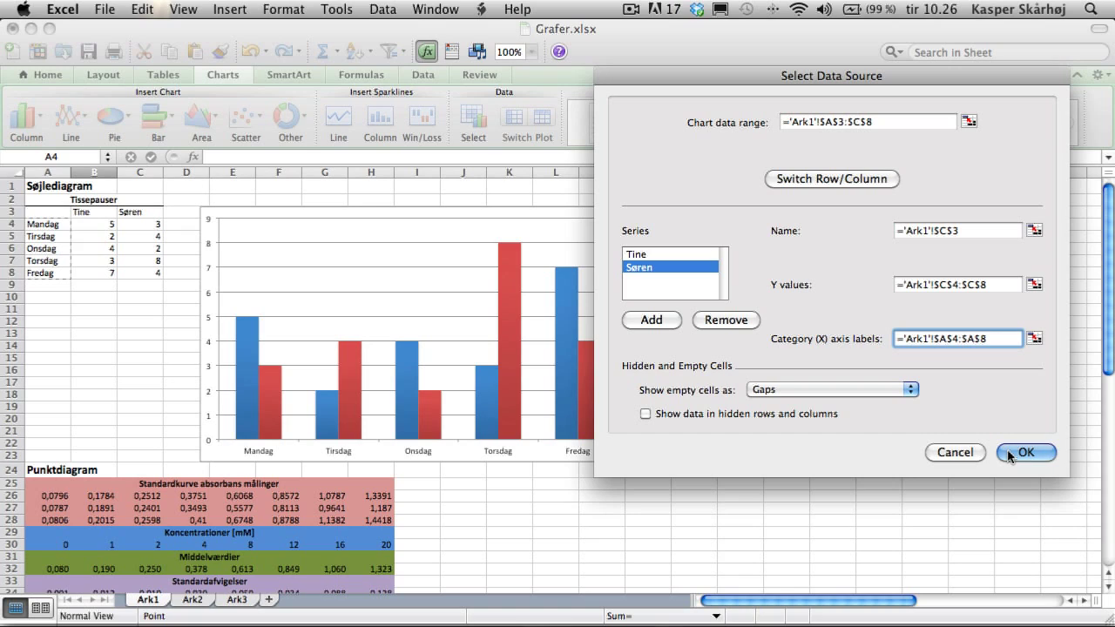
left_click(1010, 454)
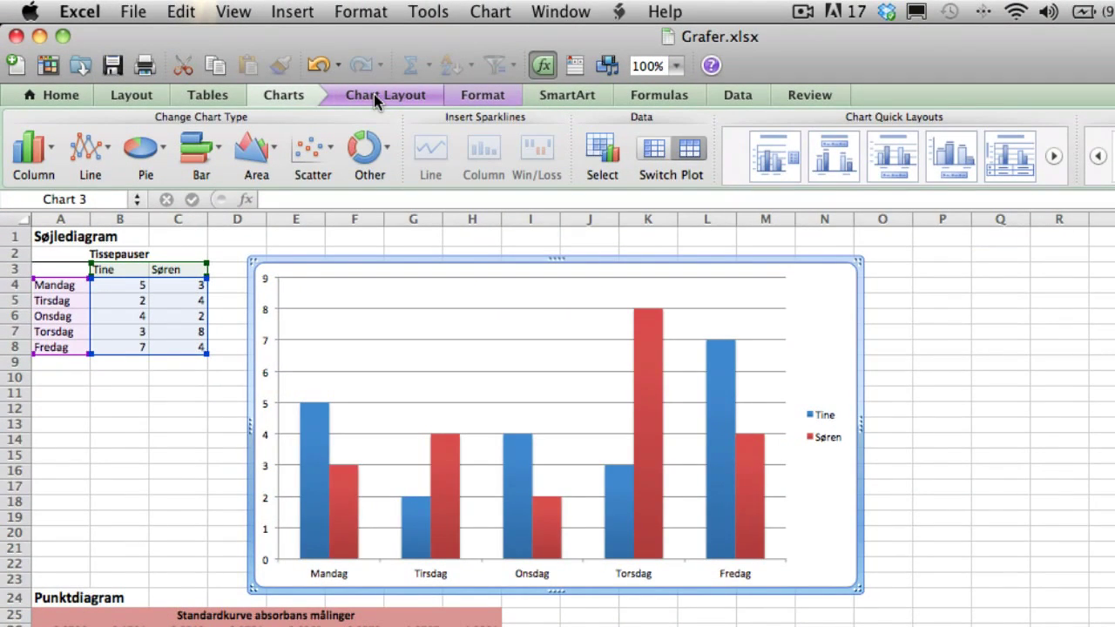
- Add a chart title above the chart reading 'Tissepauser'
left_click(374, 94)
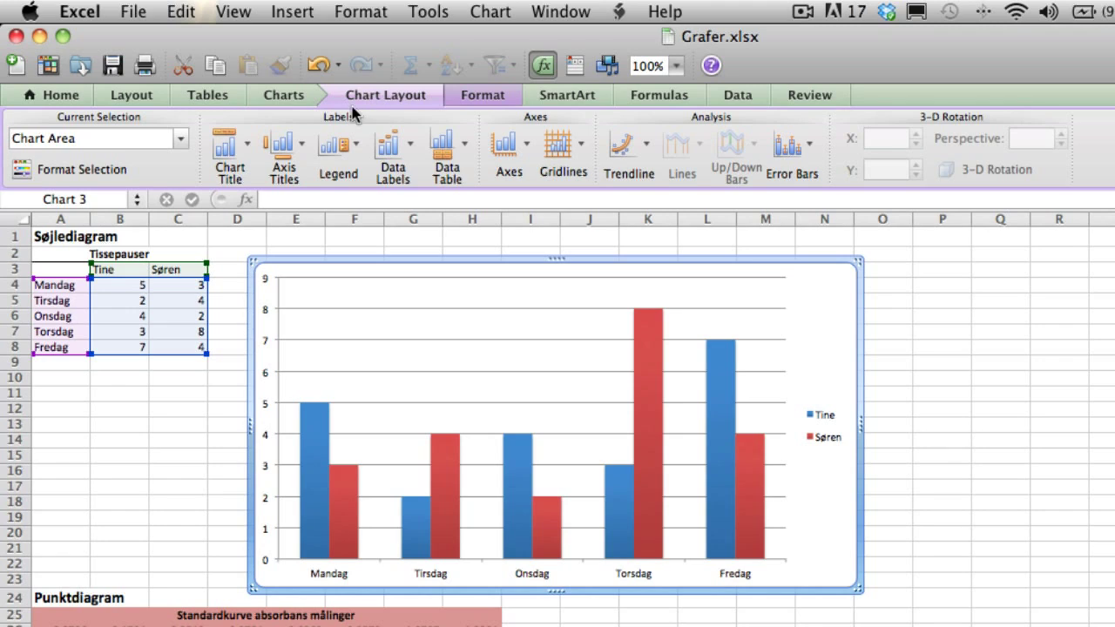
left_click(227, 139)
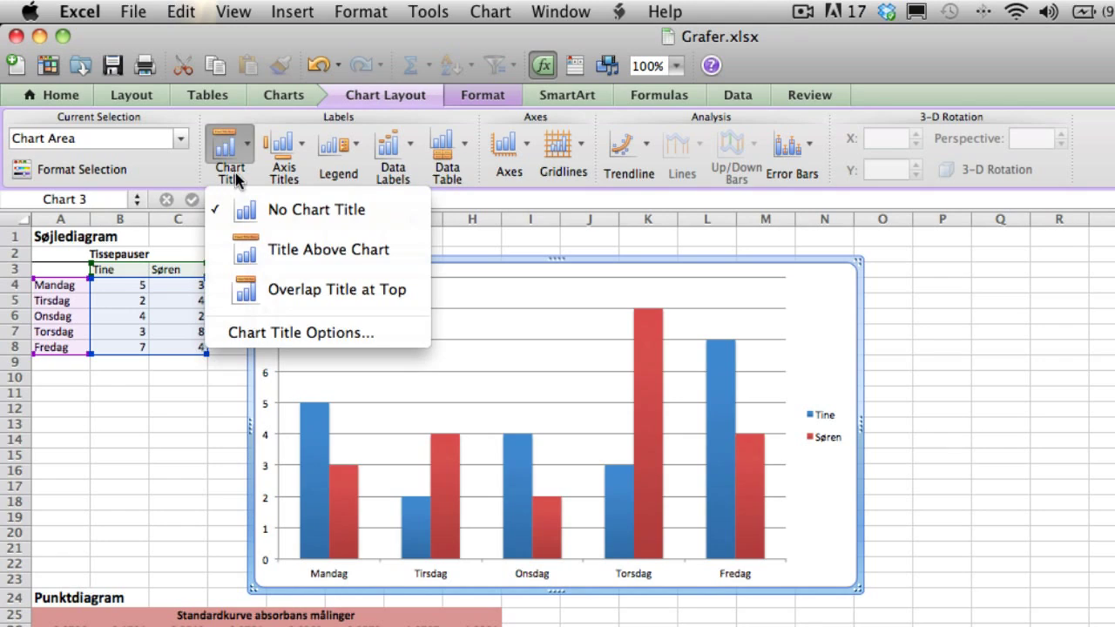
left_click(284, 253)
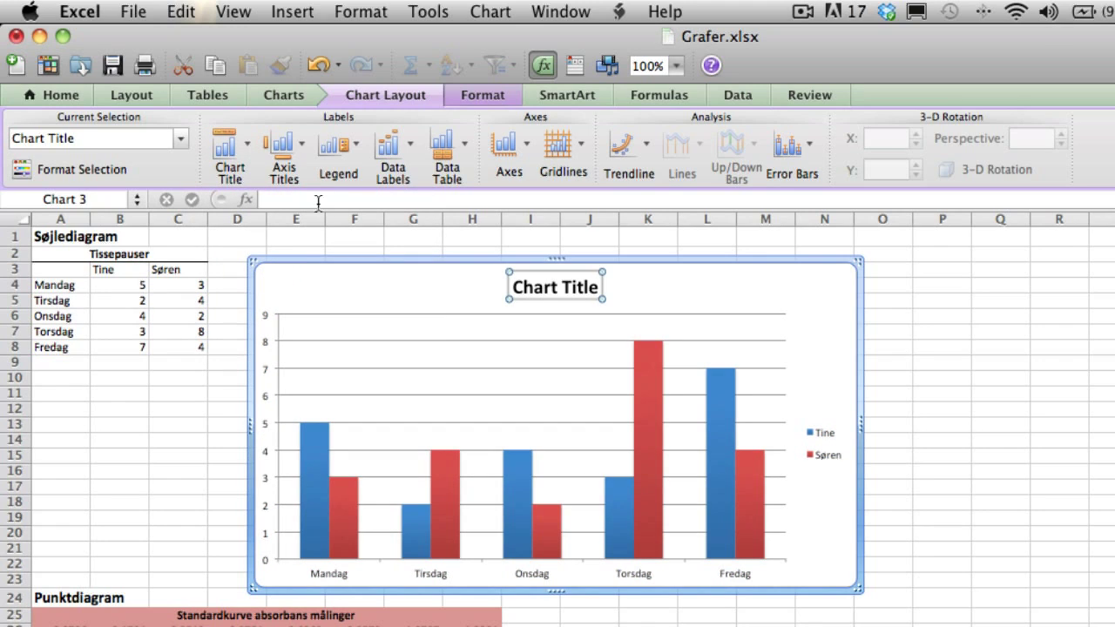
left_click(322, 202)
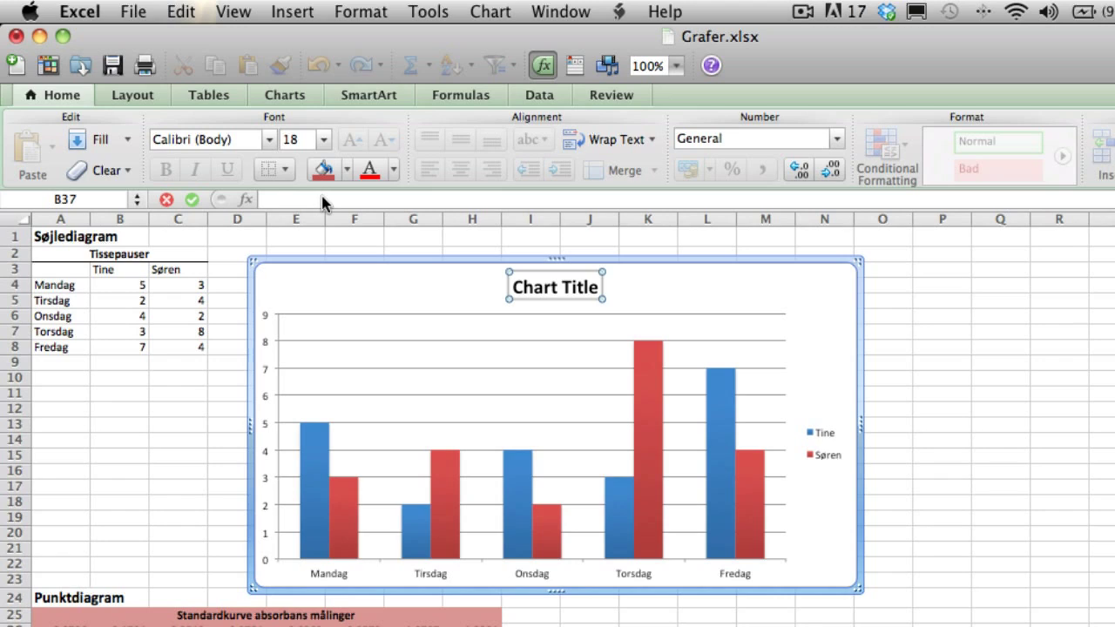
type("Tiss")
type("epauser")
key("Return")
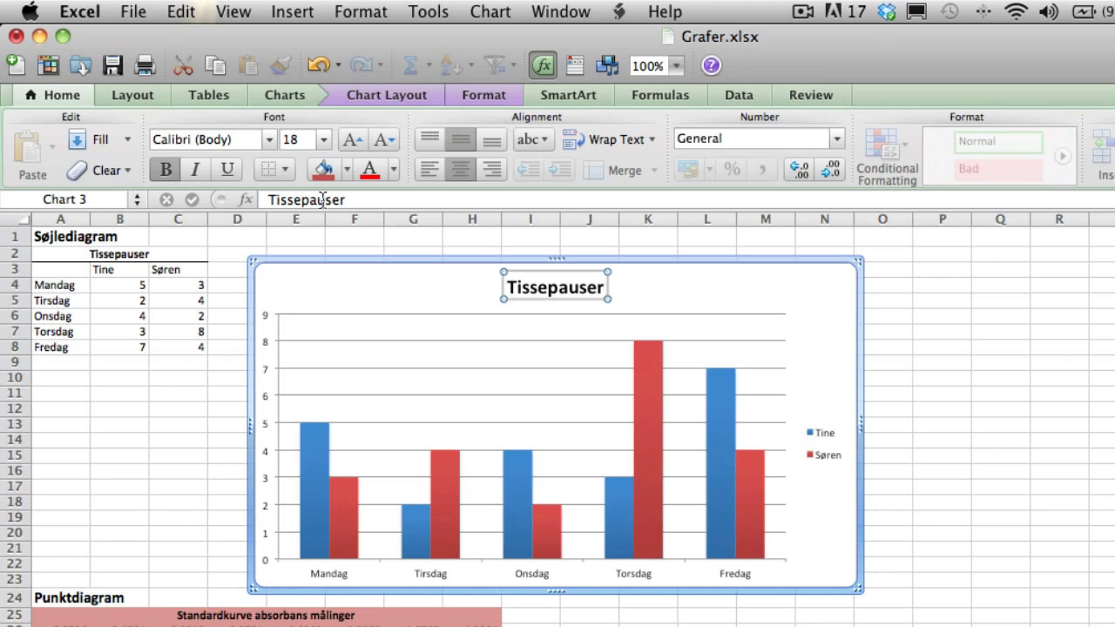
- Add a horizontal axis title below the axis and type 'Ugedage'
left_click(357, 94)
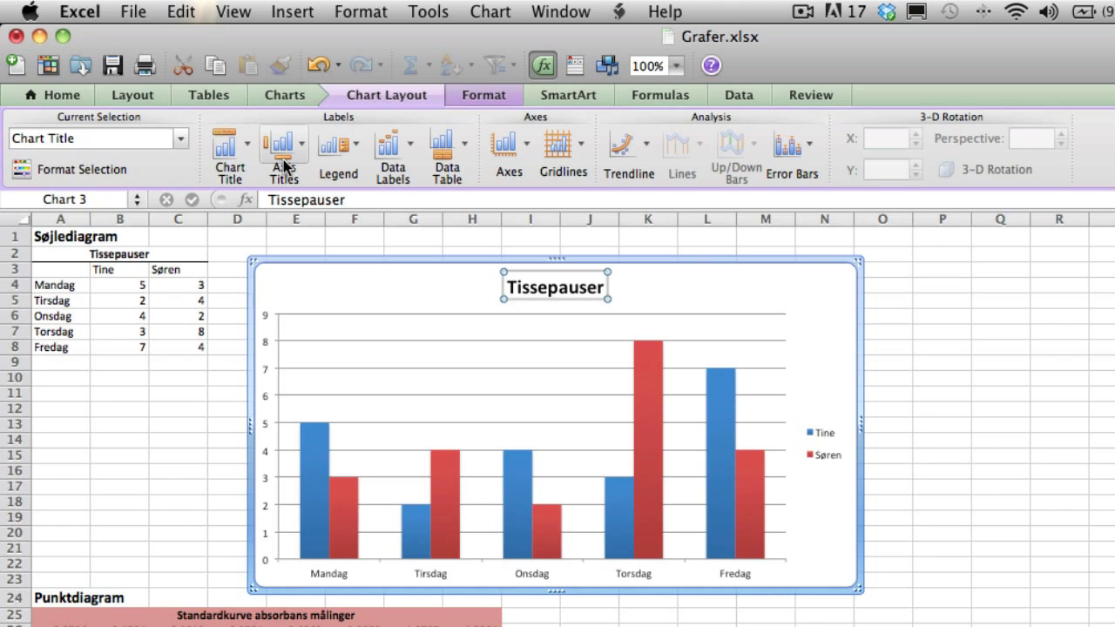
left_click(284, 167)
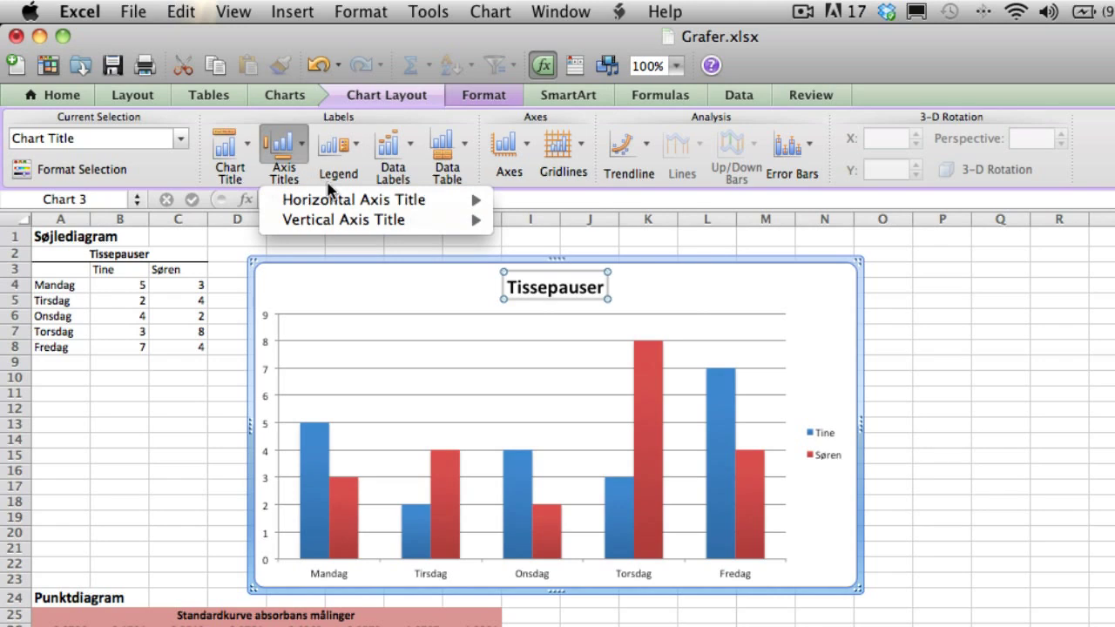
mouse_move(401, 199)
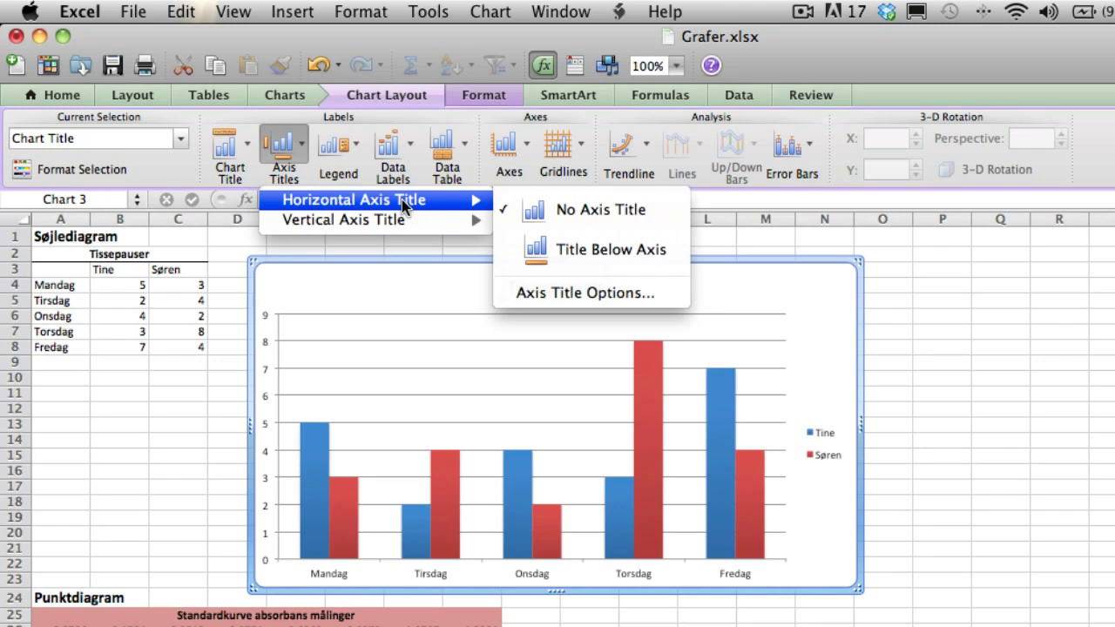
left_click(576, 249)
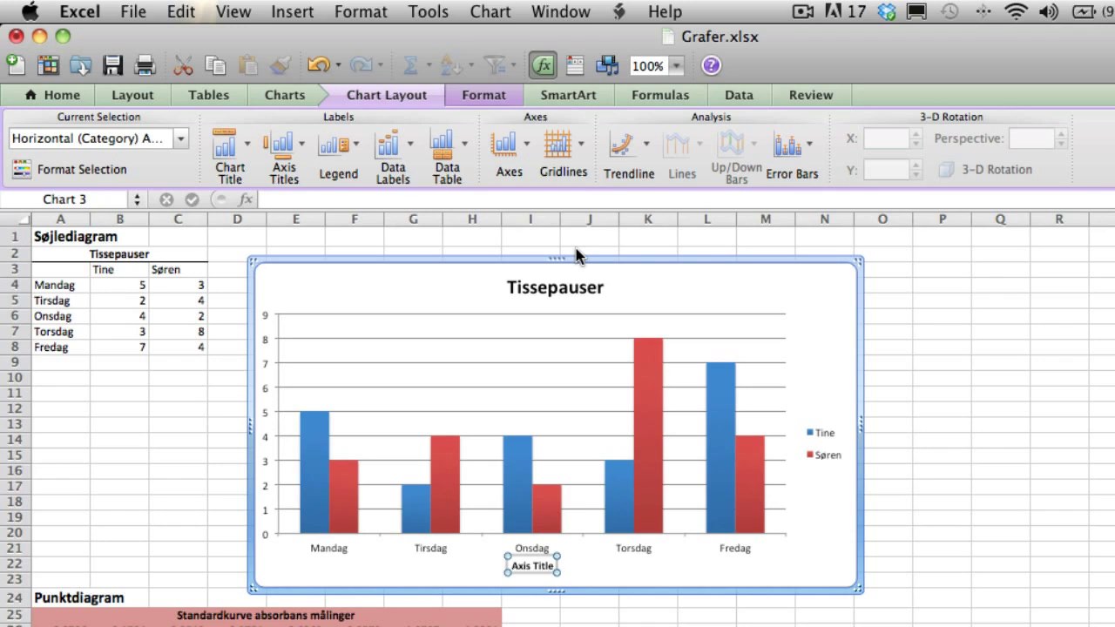
type("Uge")
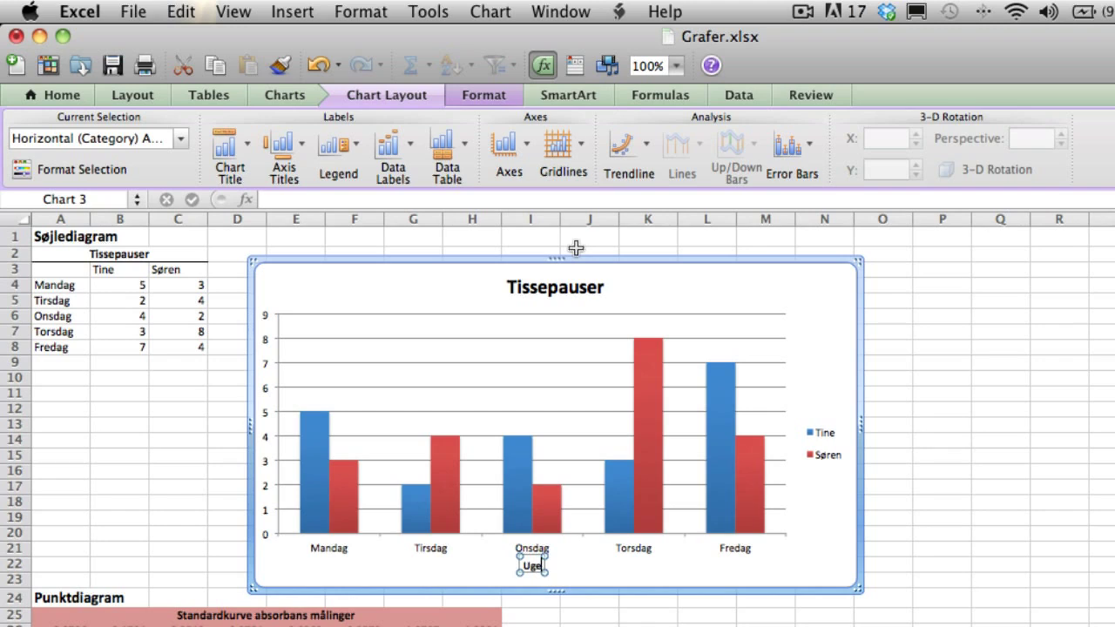
type("dage")
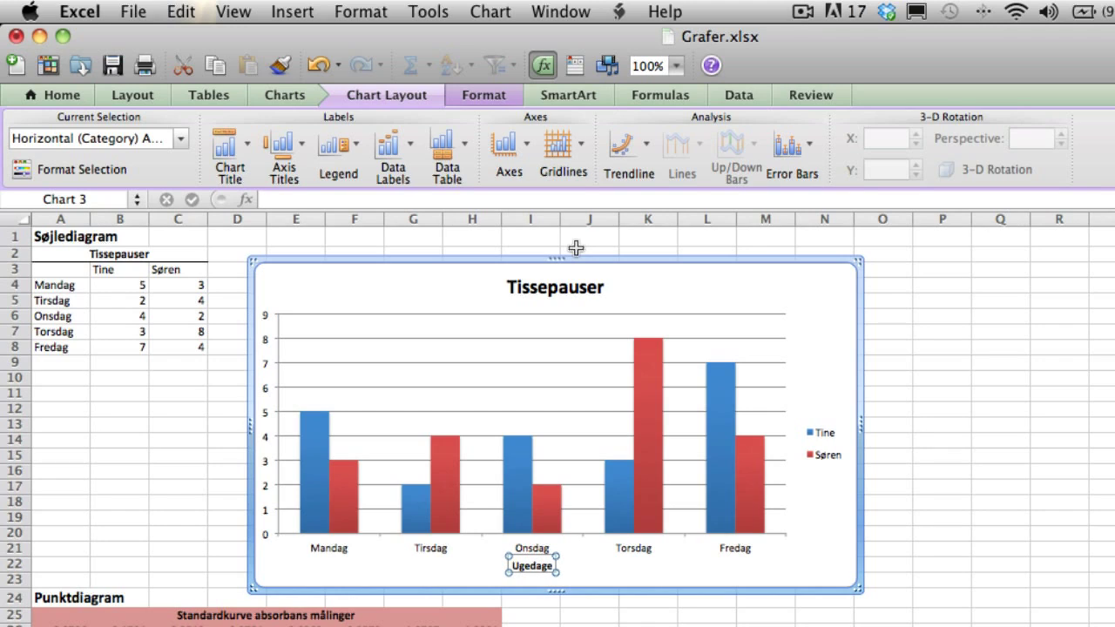
- Add a rotated vertical axis title and type 'Antal tissepauser pr dag'
left_click(277, 158)
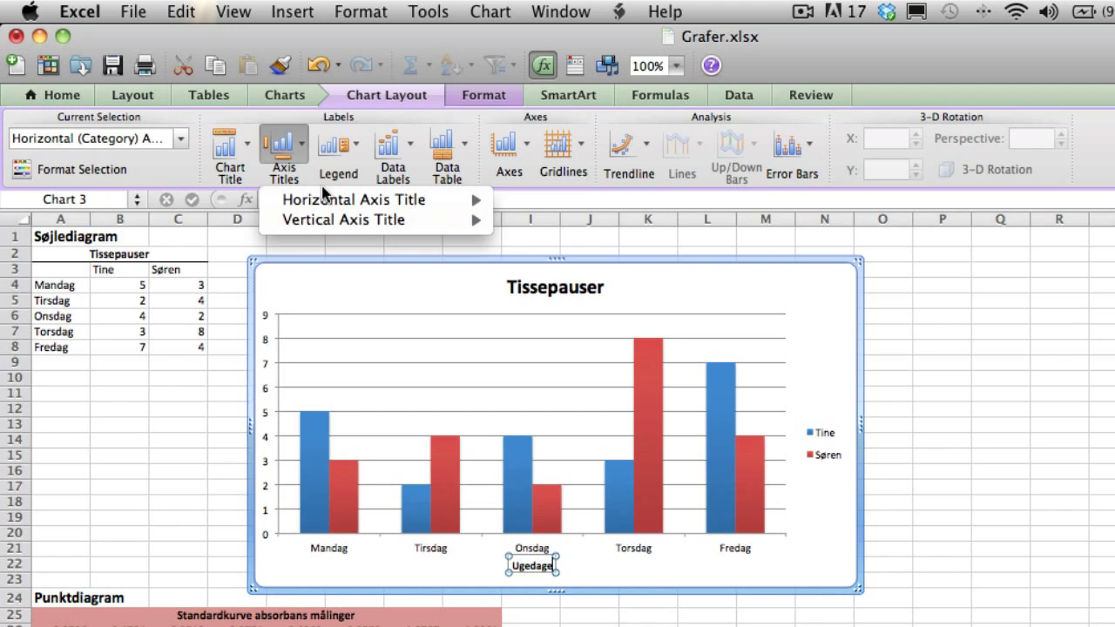
mouse_move(398, 223)
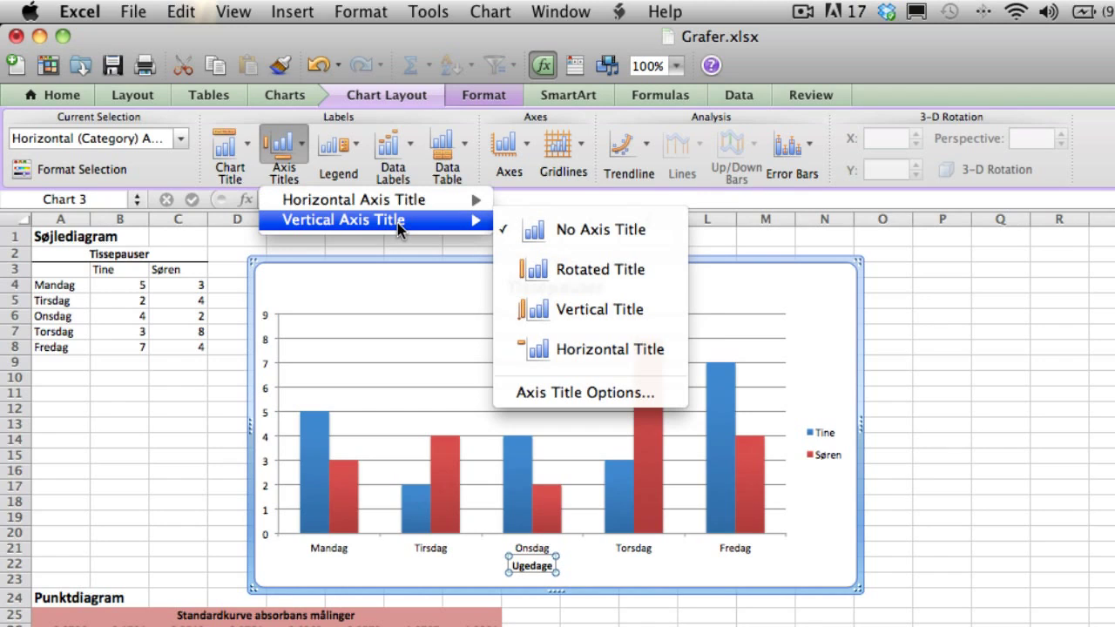
left_click(552, 269)
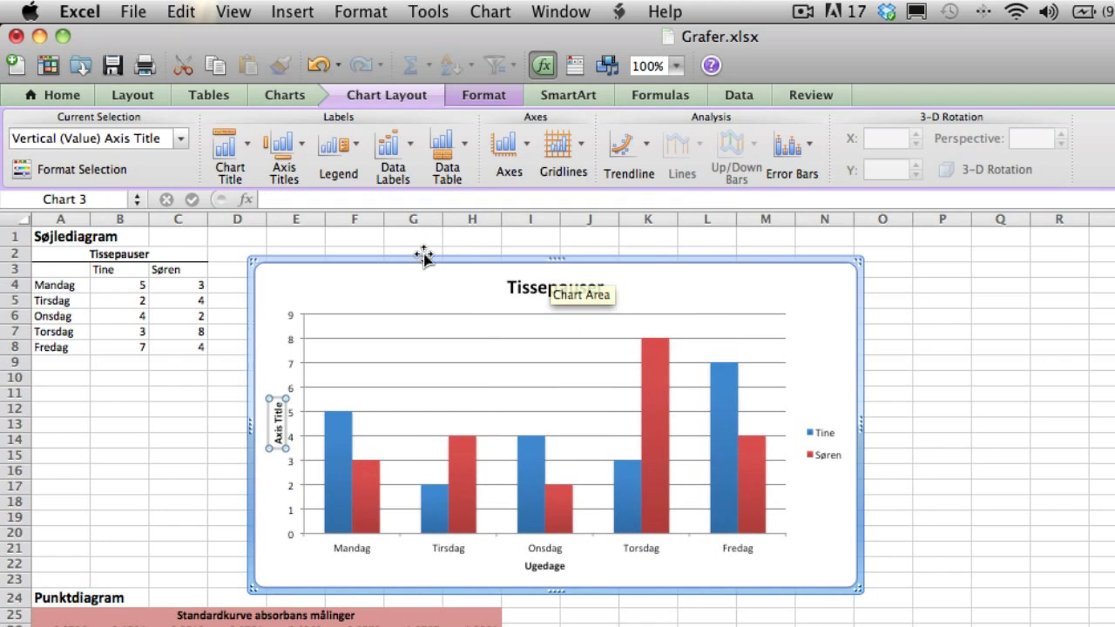
left_click(427, 201)
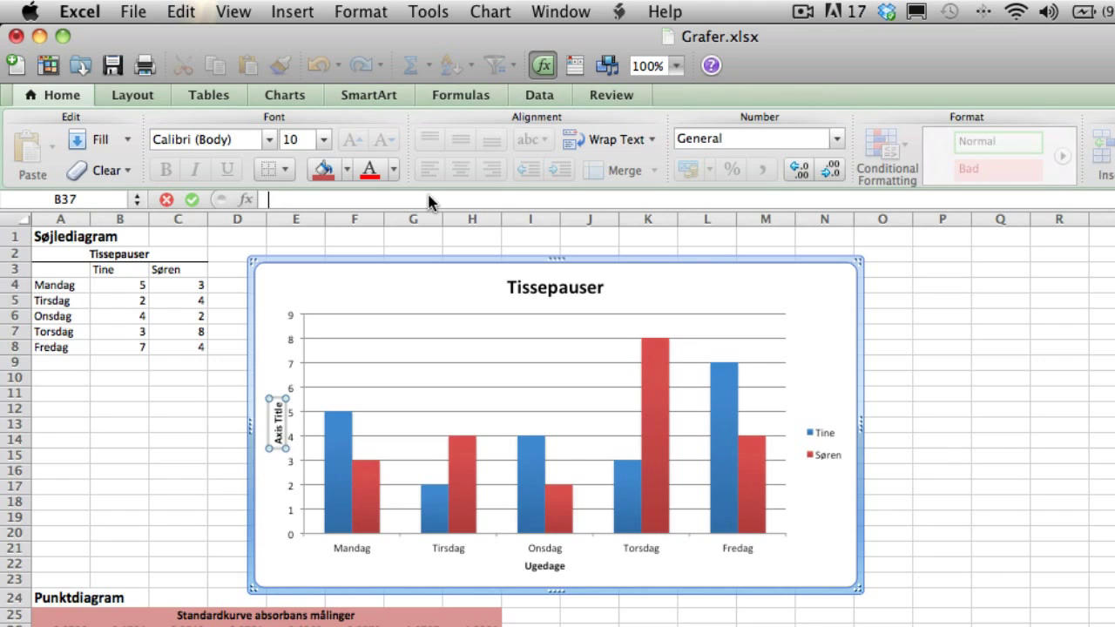
type("Antal")
type(" t")
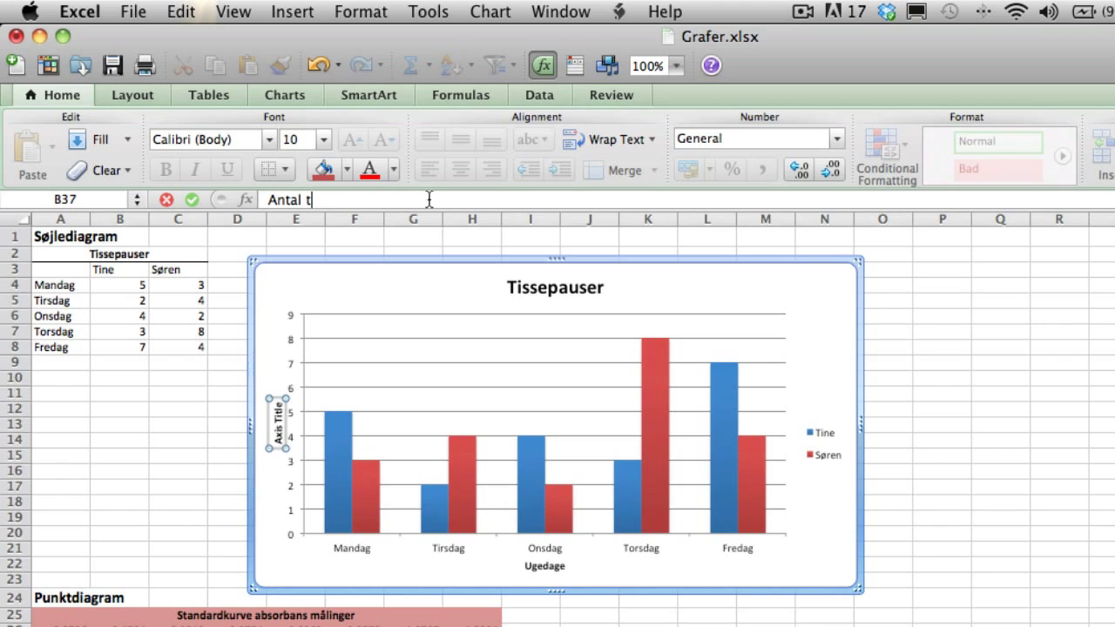
type("issep")
type("auser ")
type("pr dag")
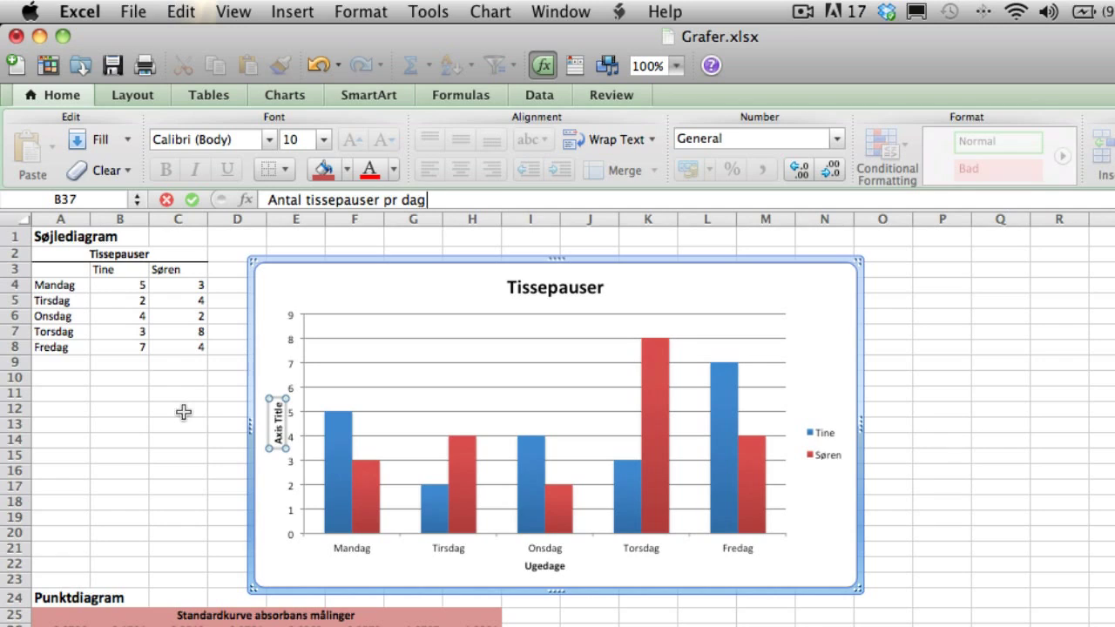
- Click a cell outside the chart to confirm the vertical axis title 'Antal tissepauser pr dag'
left_click(183, 413)
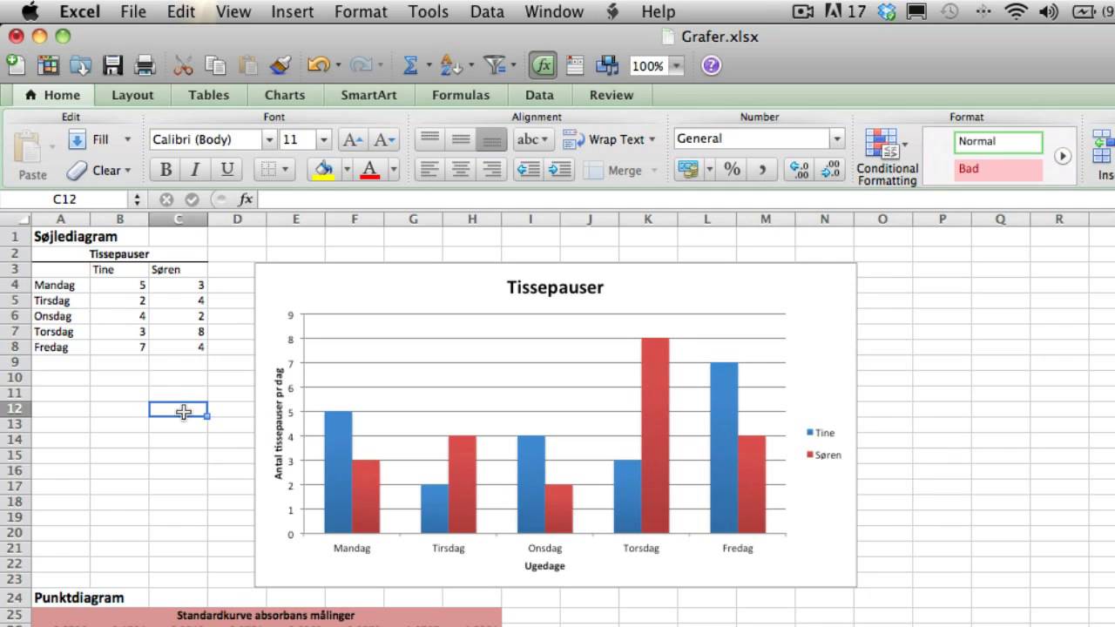